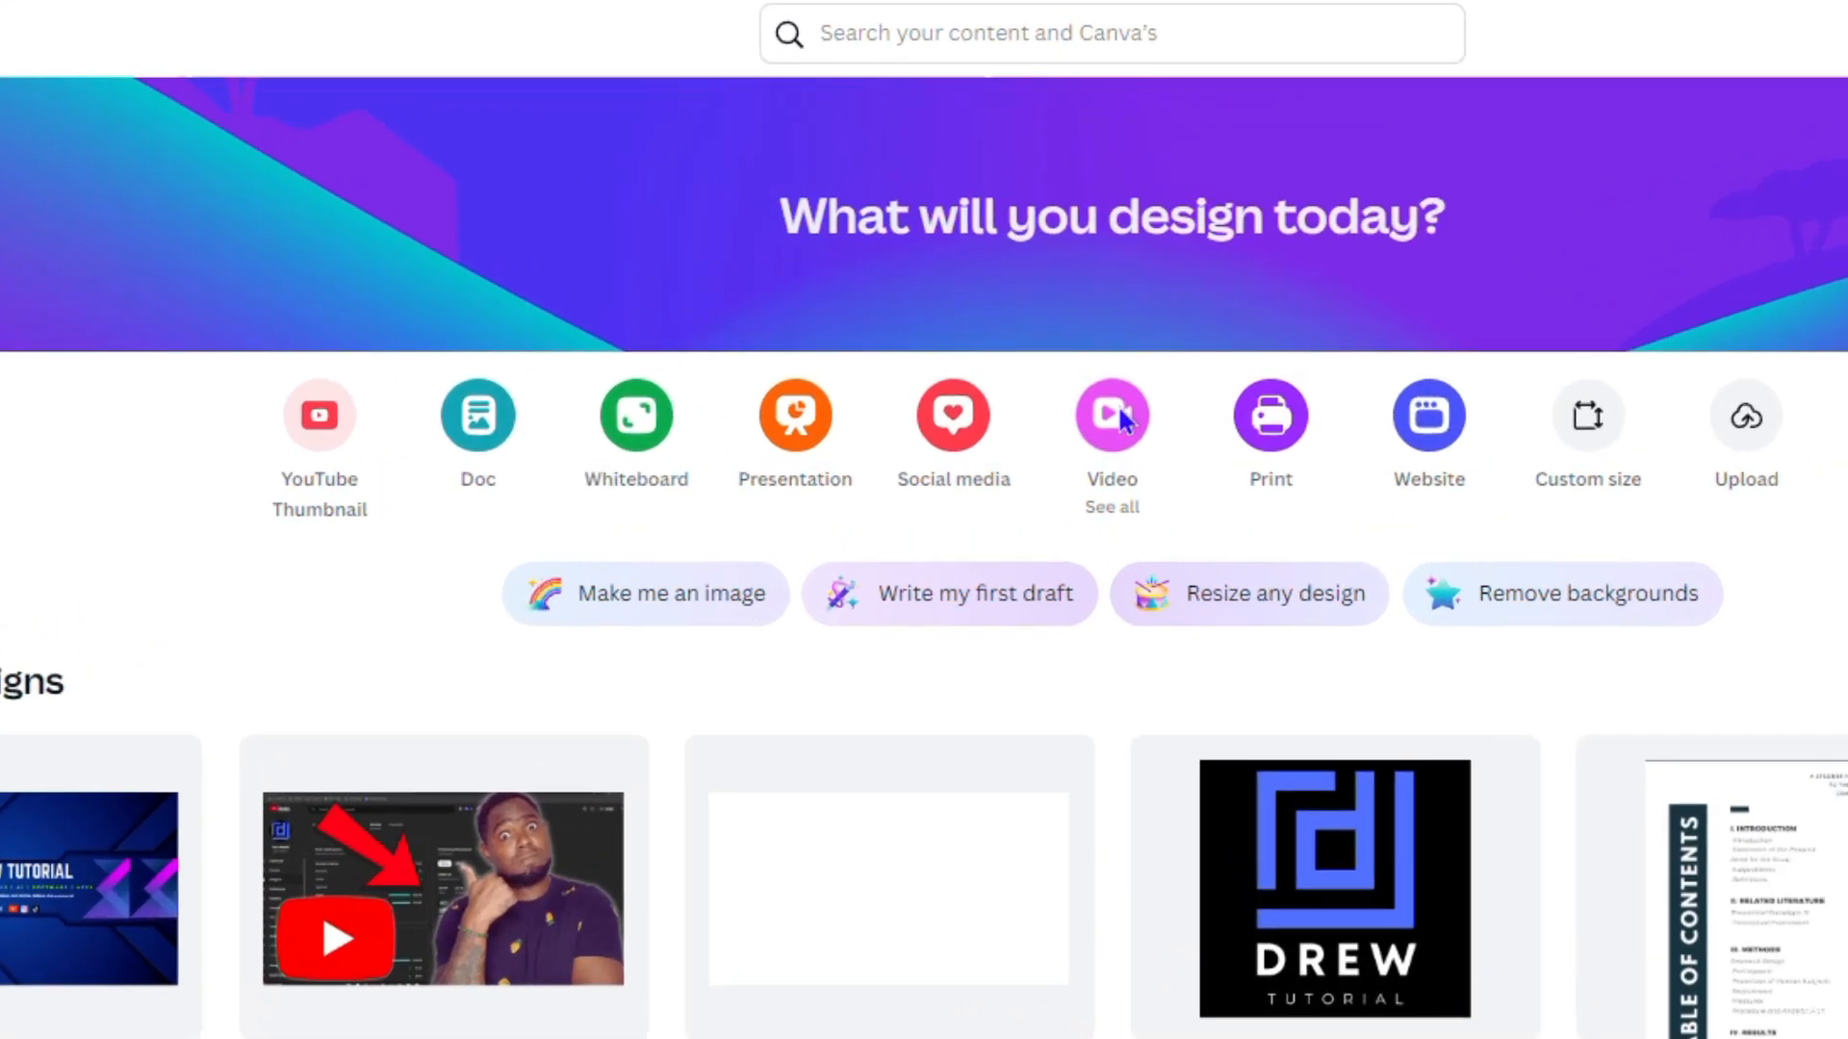
# Create a blank Video (1080p) design and show the uploaded media.
pyautogui.click(1054, 366)
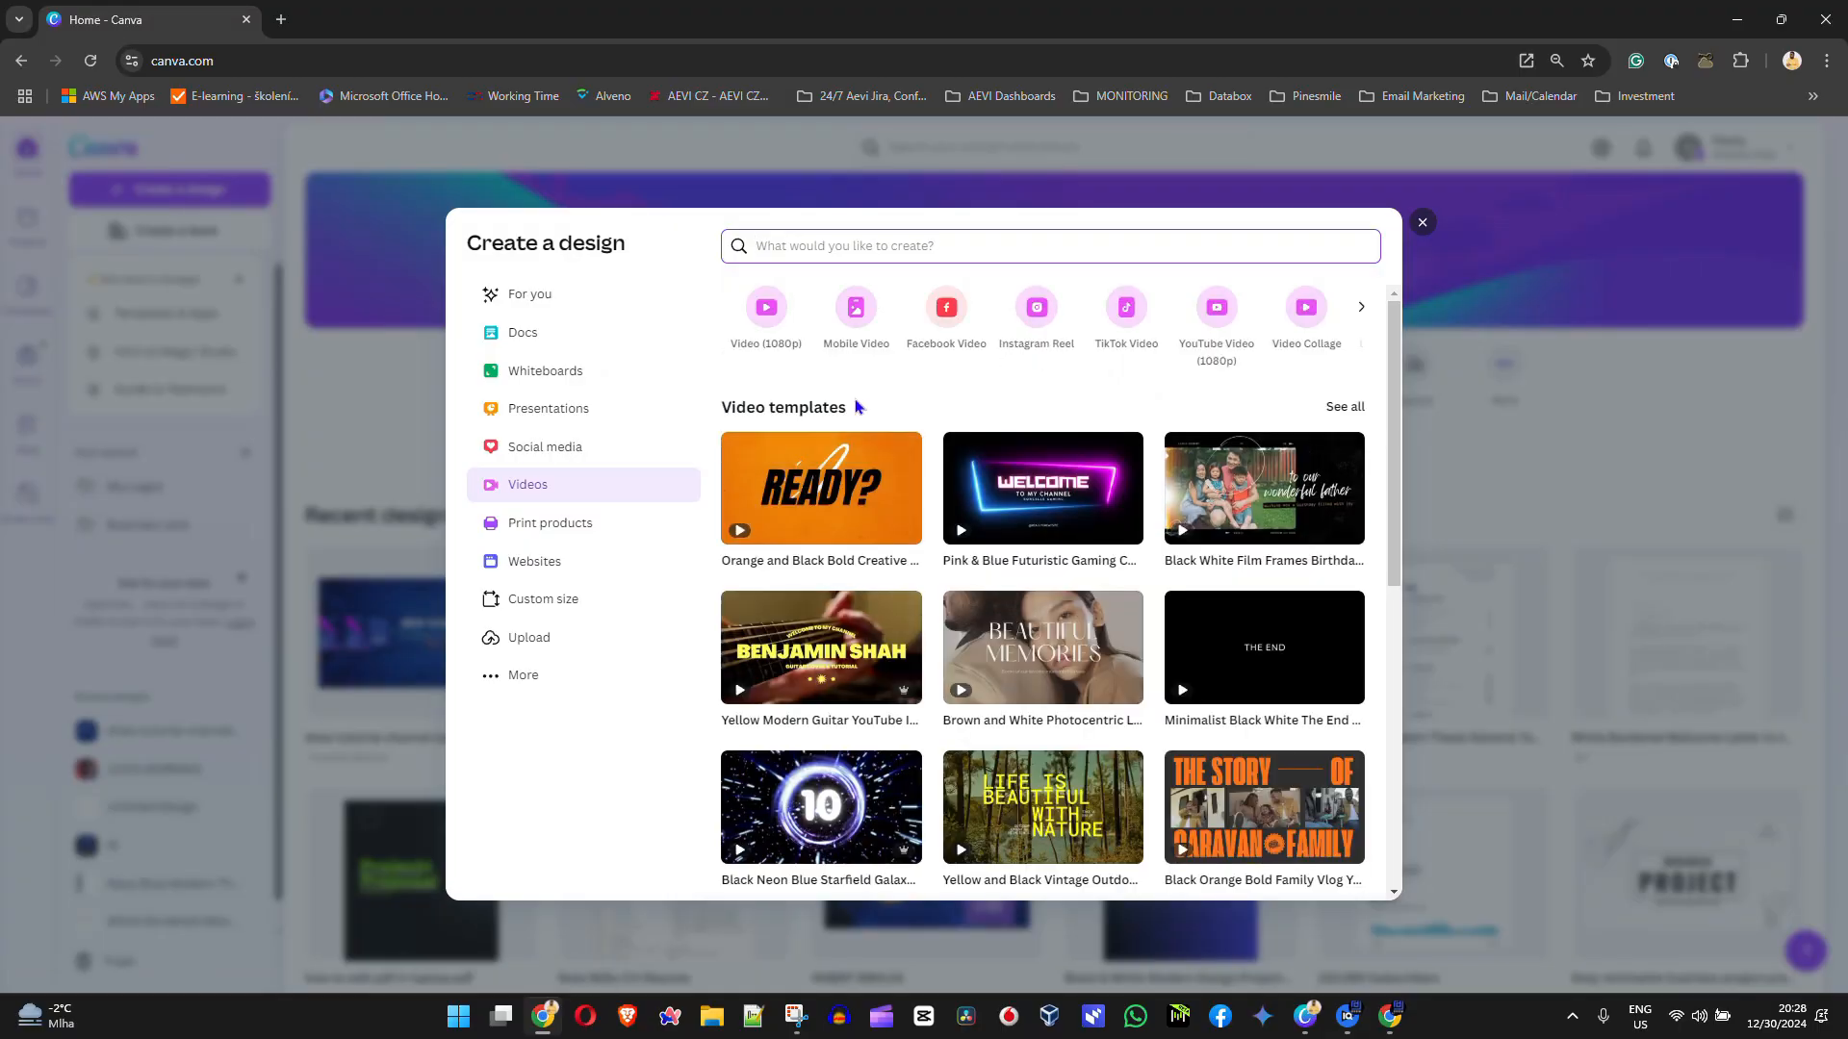
pyautogui.click(754, 308)
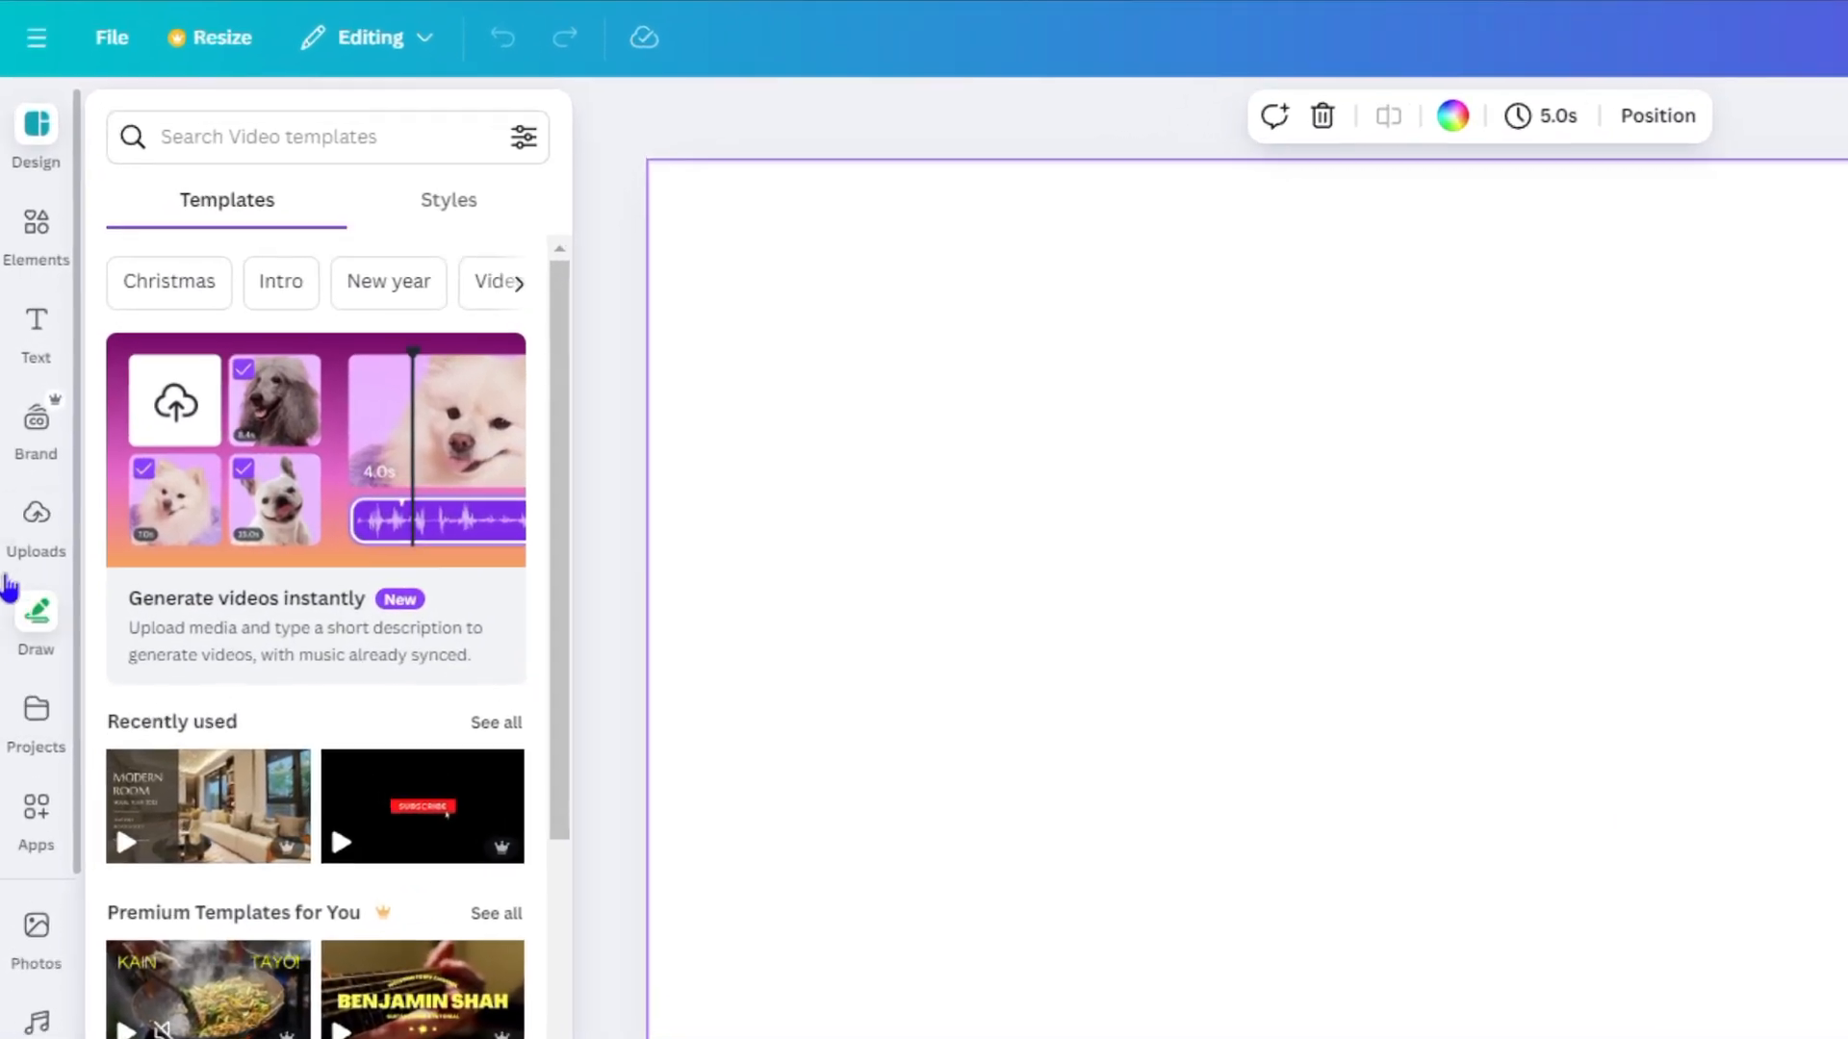
pyautogui.click(28, 554)
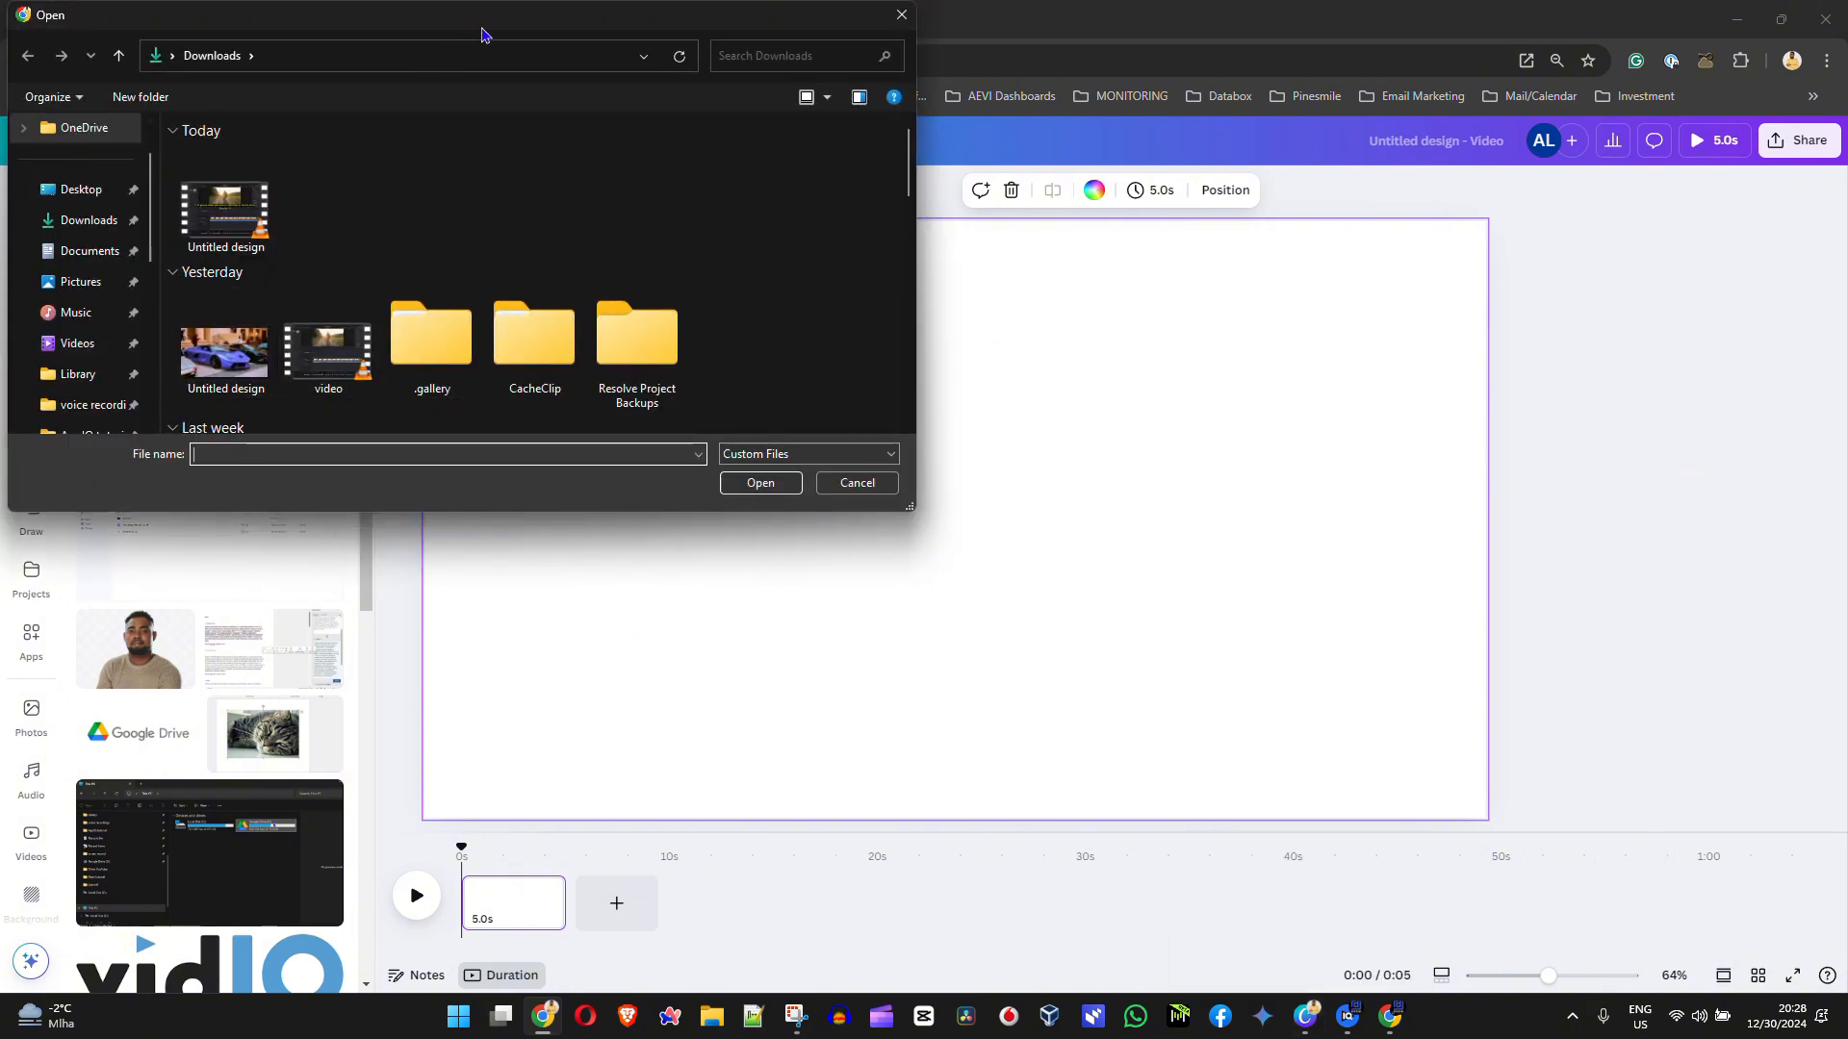
pyautogui.moveTo(481, 34); pyautogui.dragTo(1191, 223)
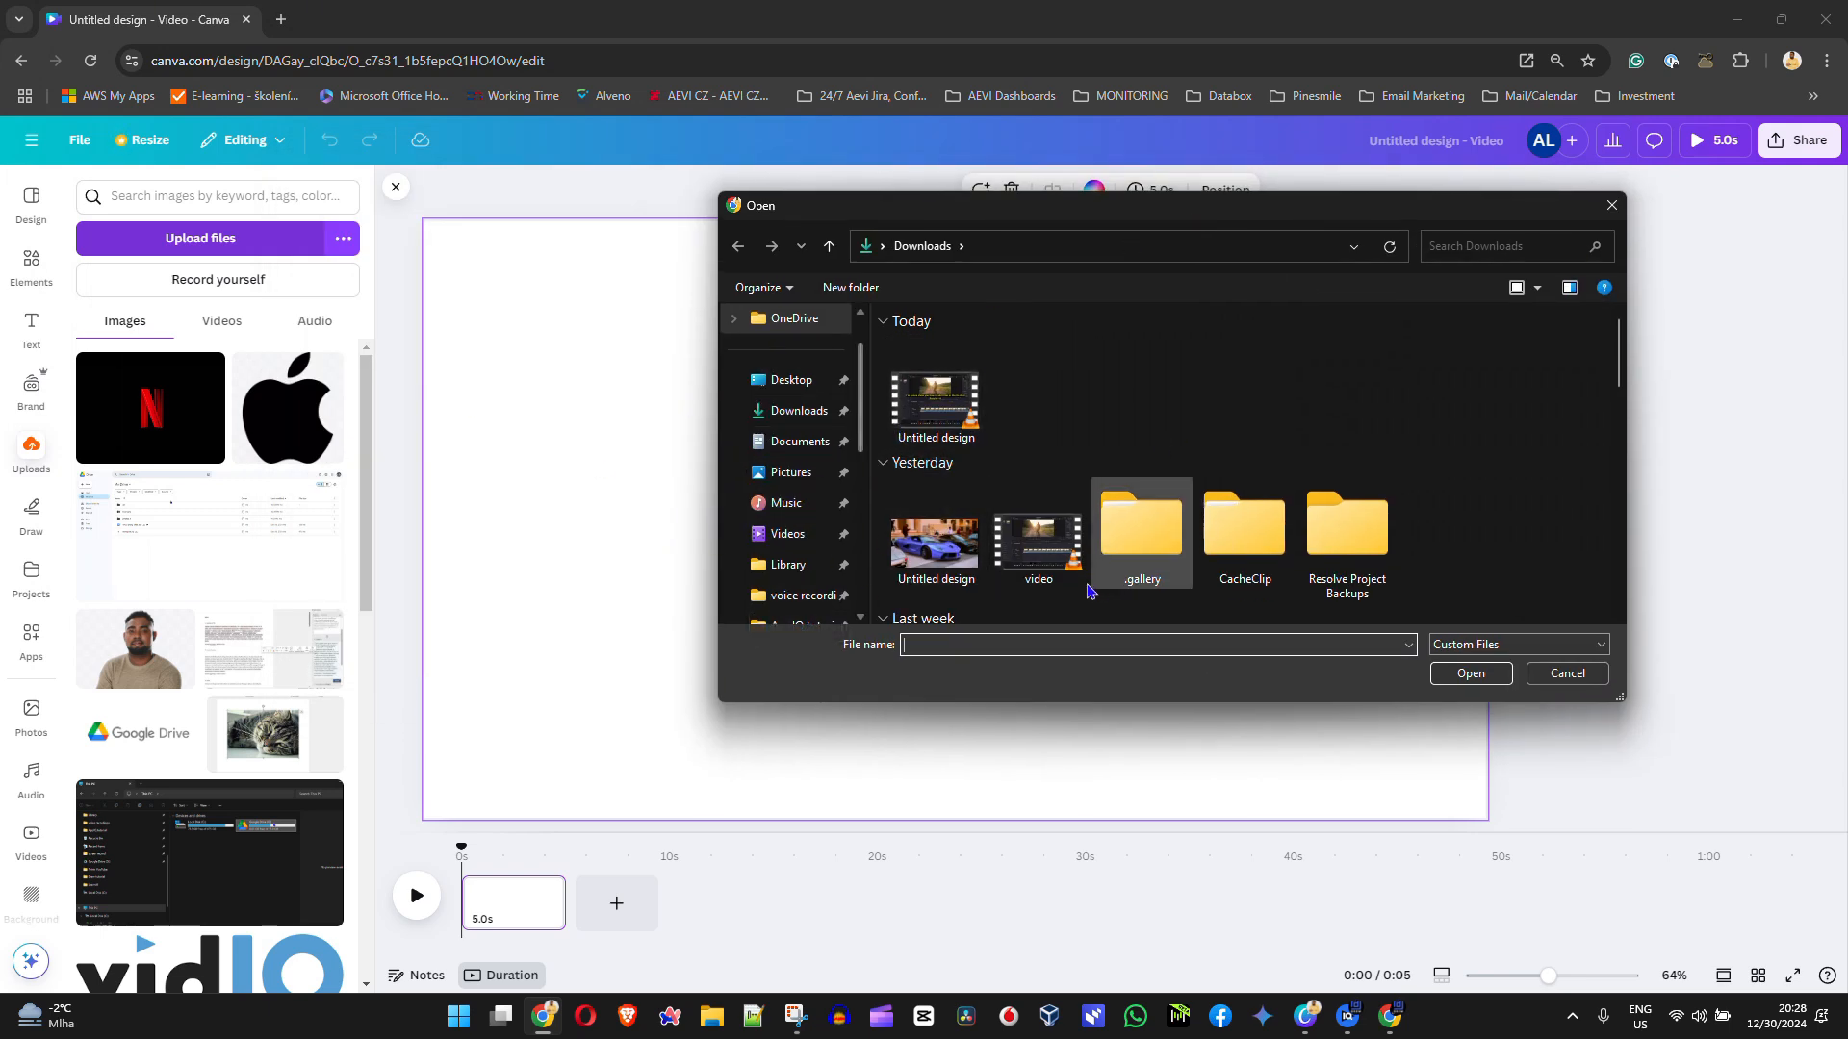
pyautogui.click(935, 394)
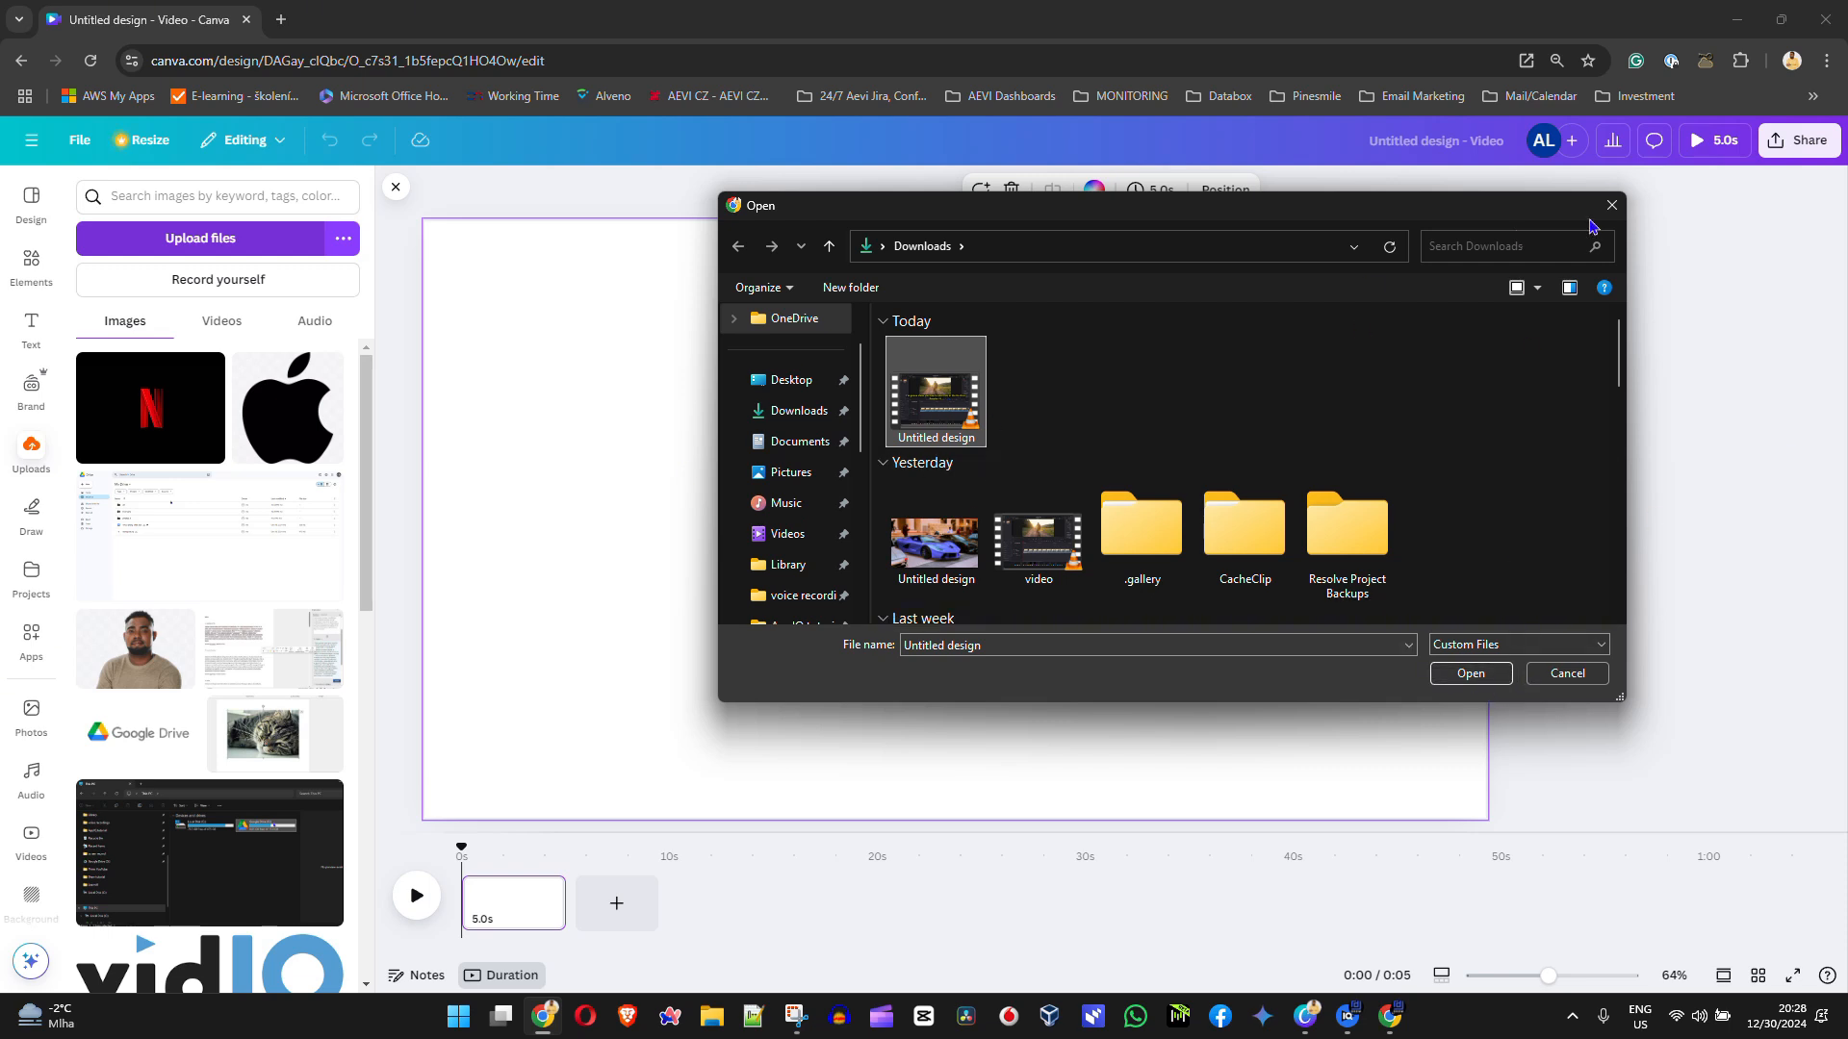
pyautogui.click(1616, 208)
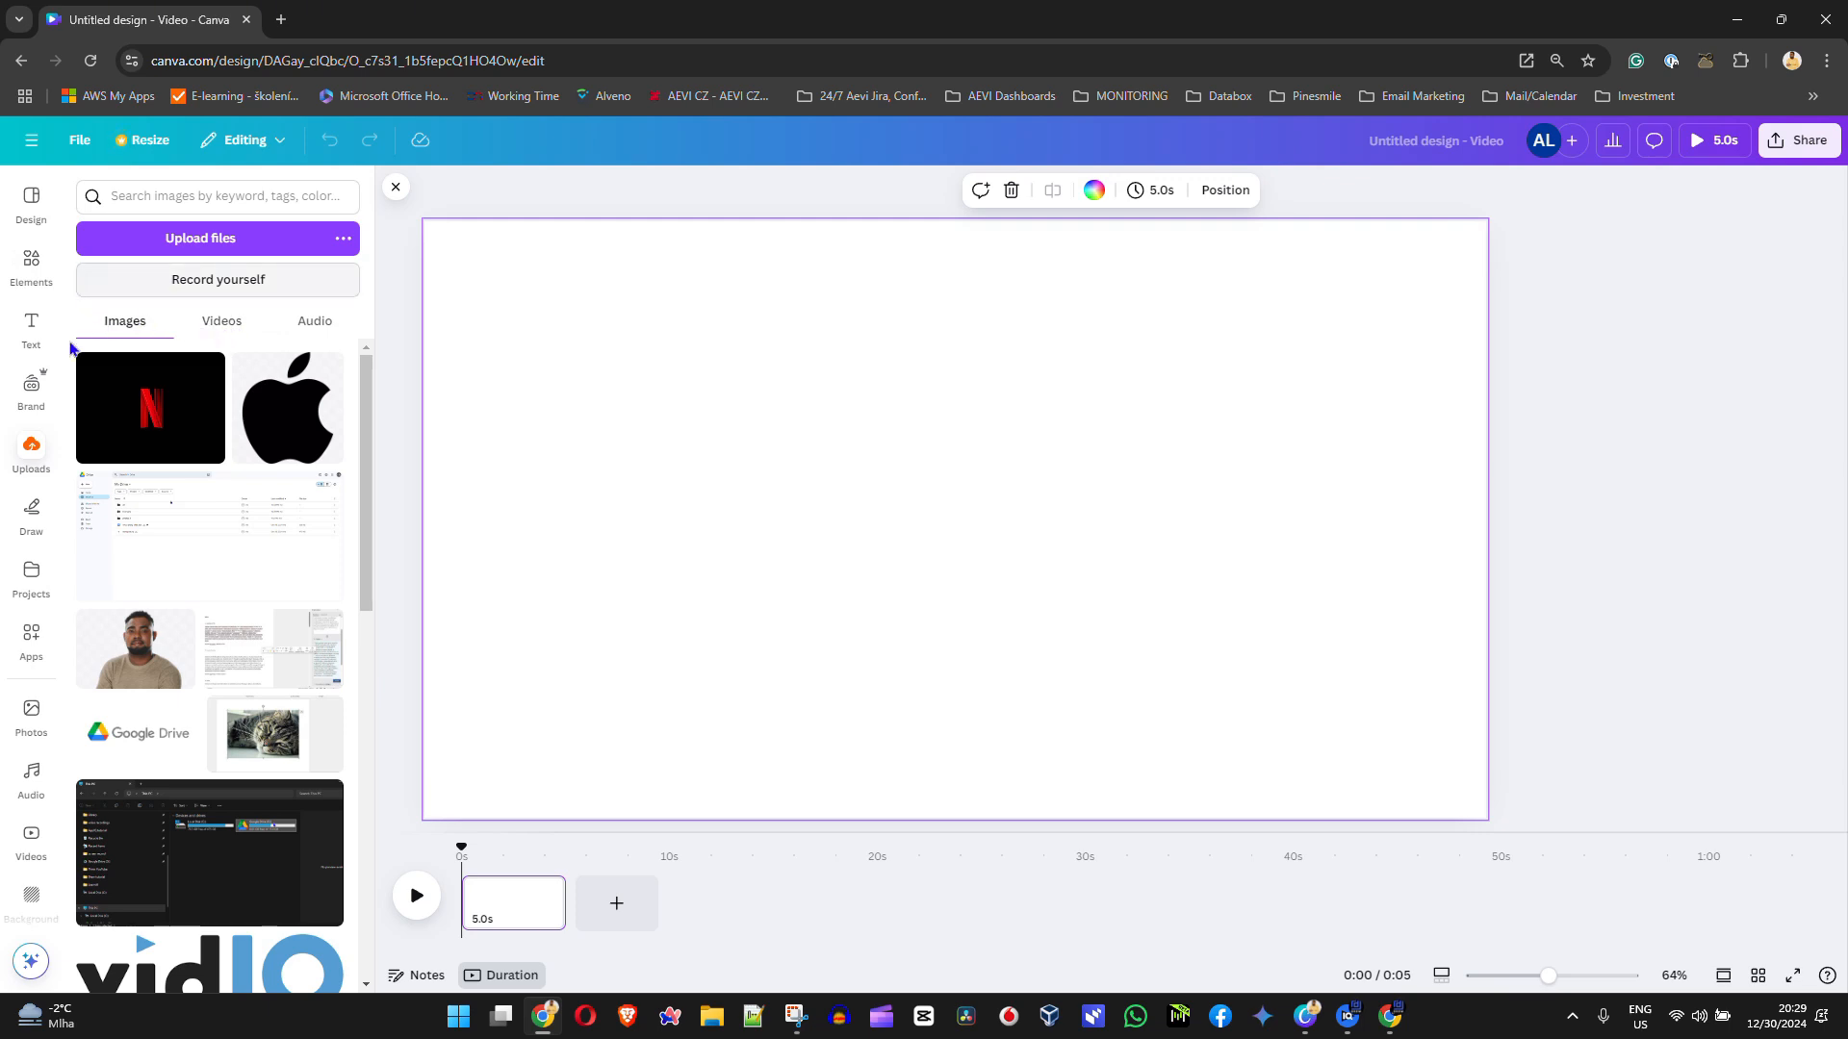
# Show the uploaded videos in the media library.
pyautogui.click(217, 323)
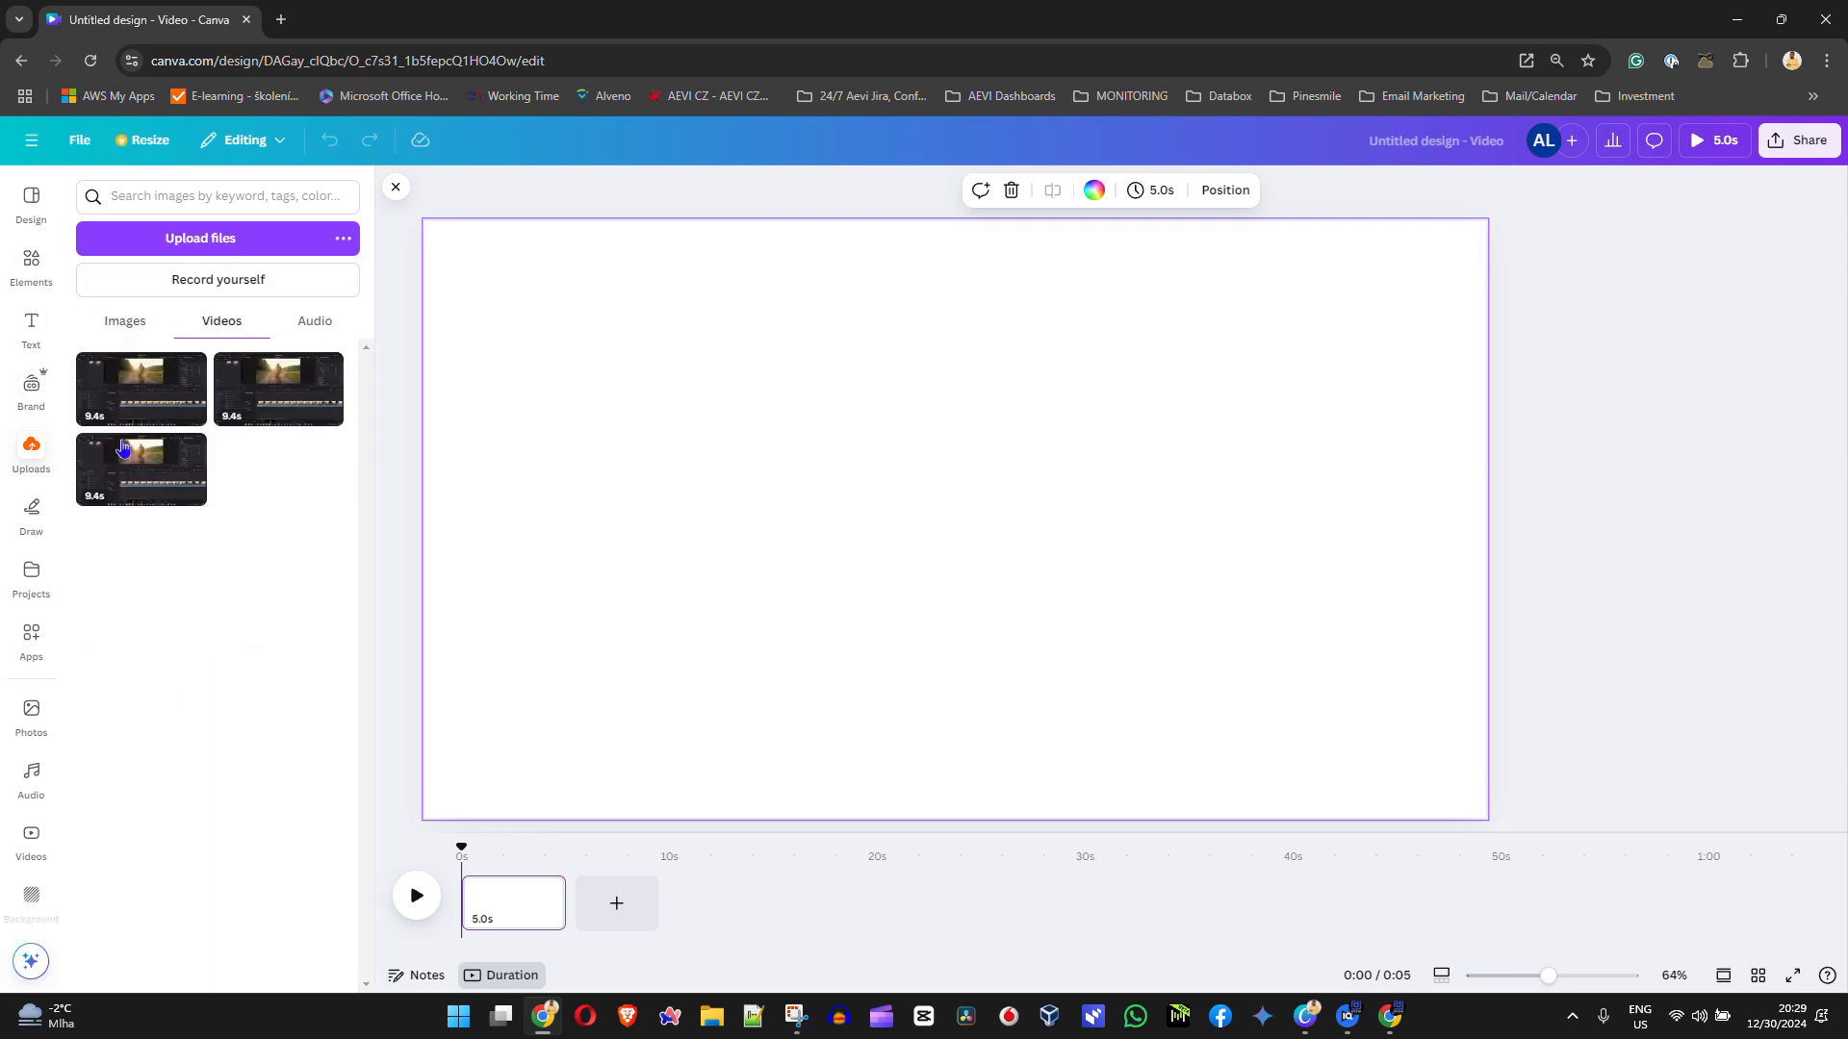
pyautogui.moveTo(185, 396)
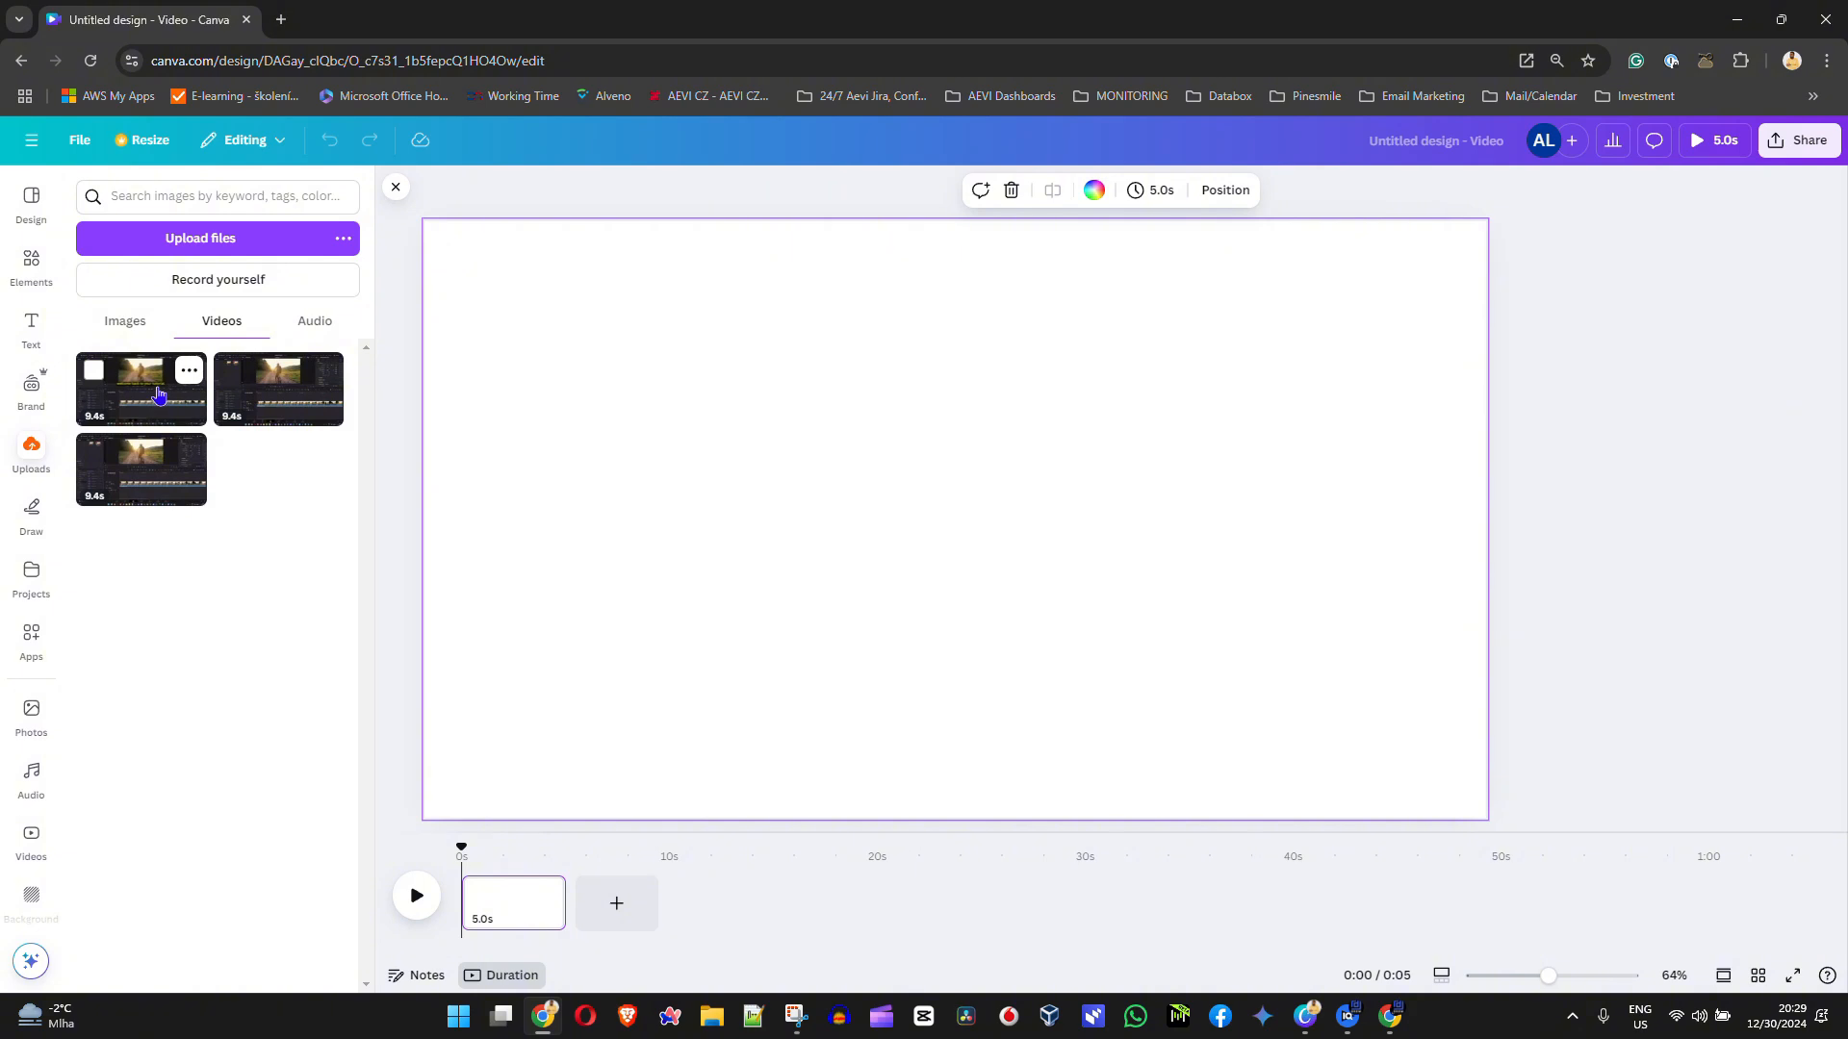
pyautogui.moveTo(286, 391)
pyautogui.moveTo(132, 412); pyautogui.dragTo(606, 389)
pyautogui.moveTo(886, 642); pyautogui.dragTo(872, 535)
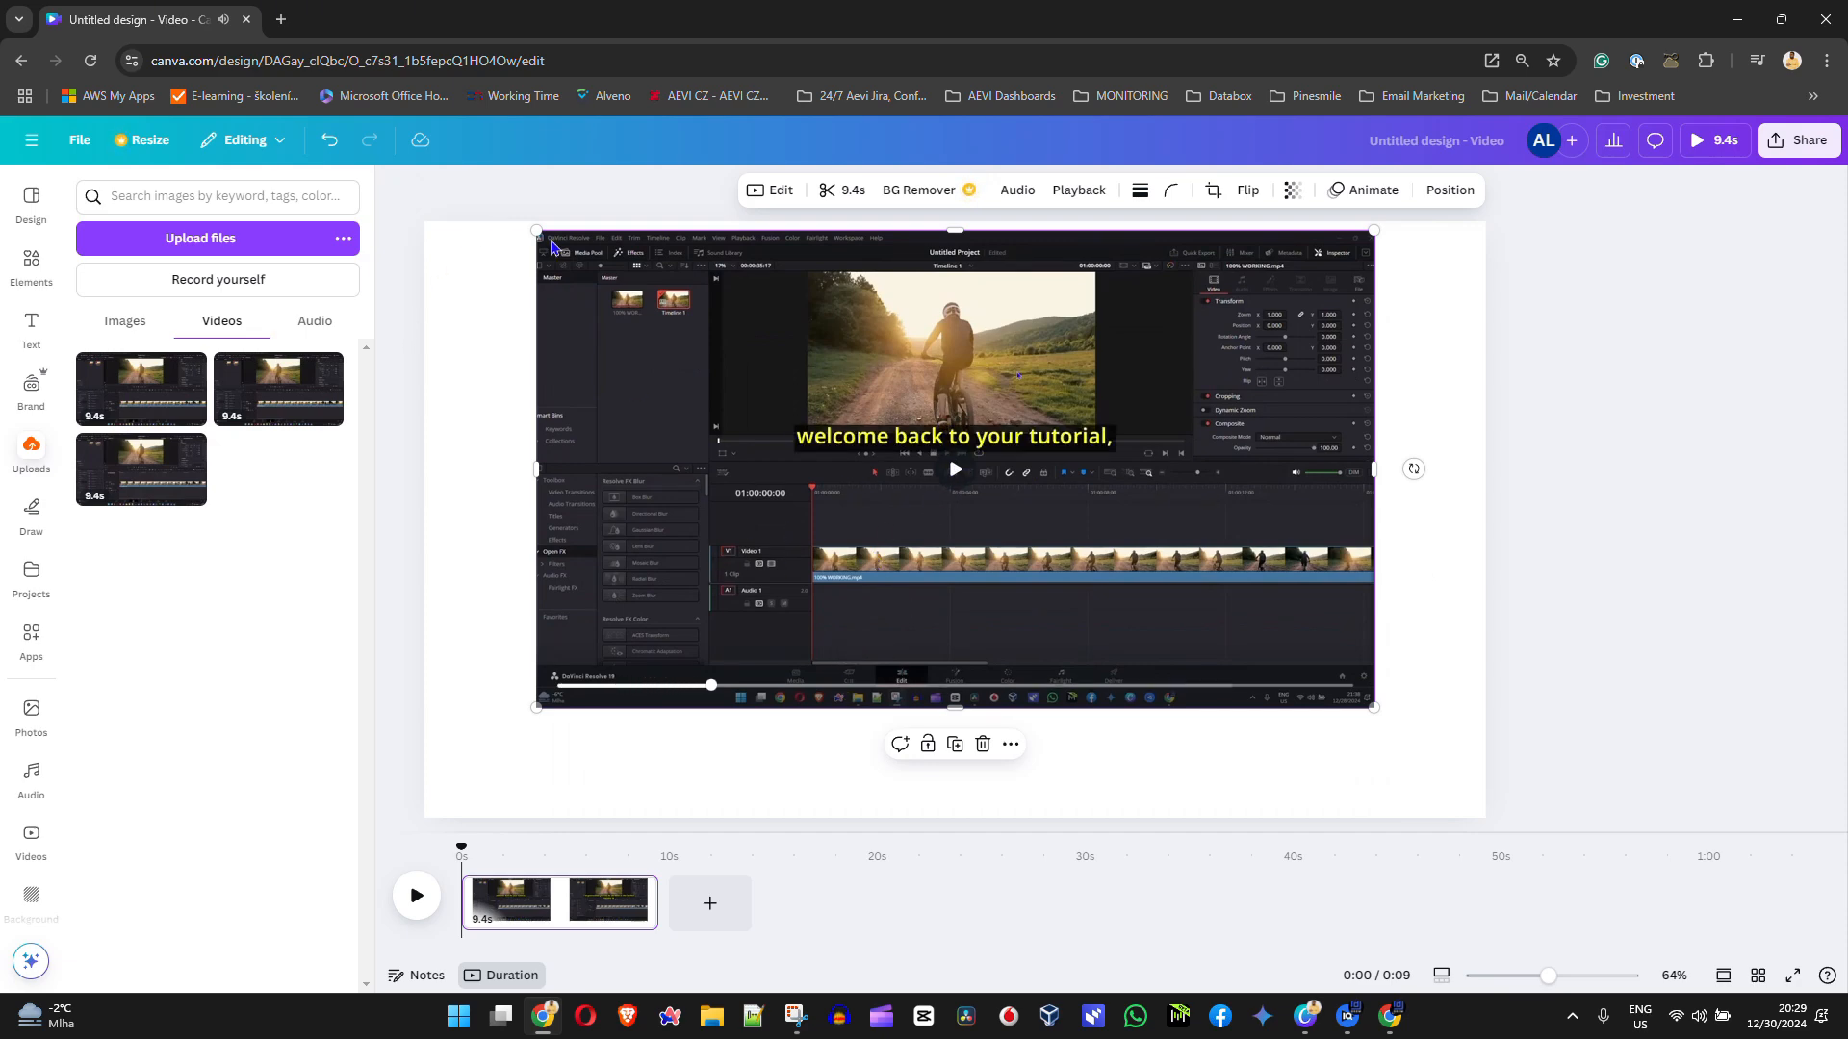
pyautogui.moveTo(635, 344); pyautogui.dragTo(523, 454)
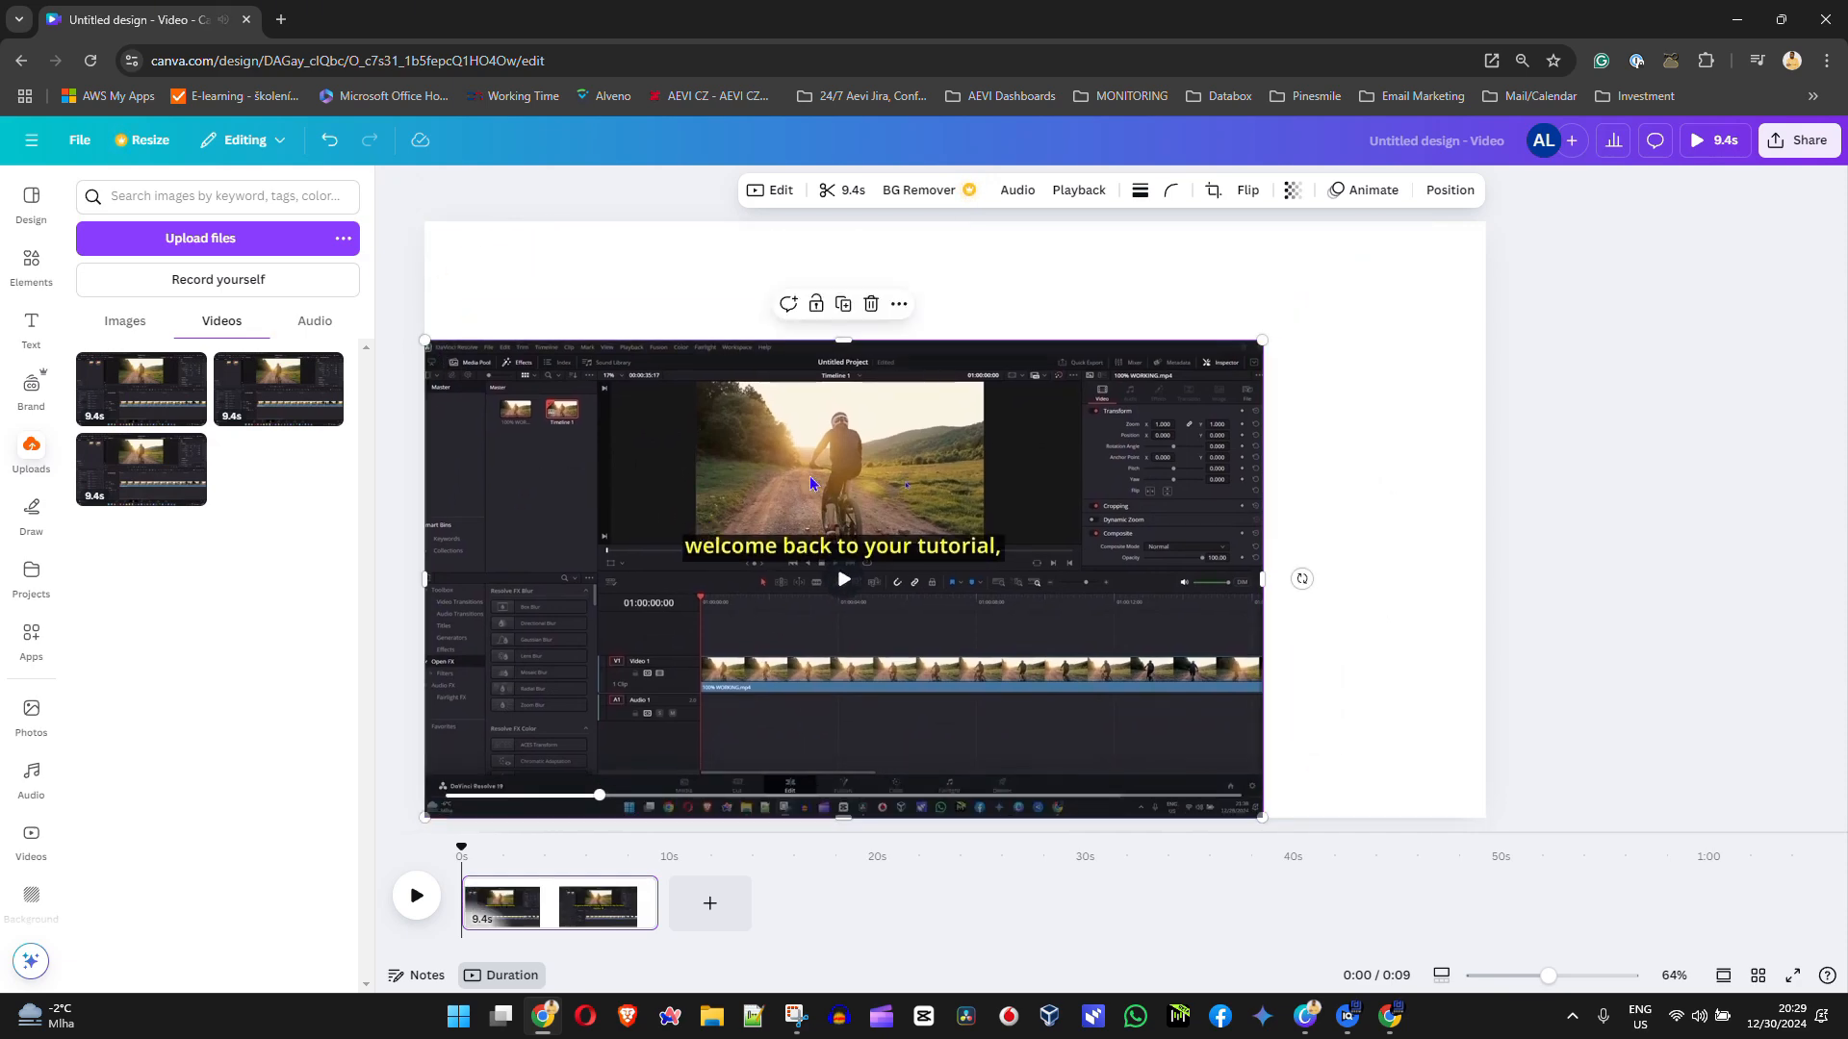
pyautogui.moveTo(1263, 344); pyautogui.dragTo(1472, 288)
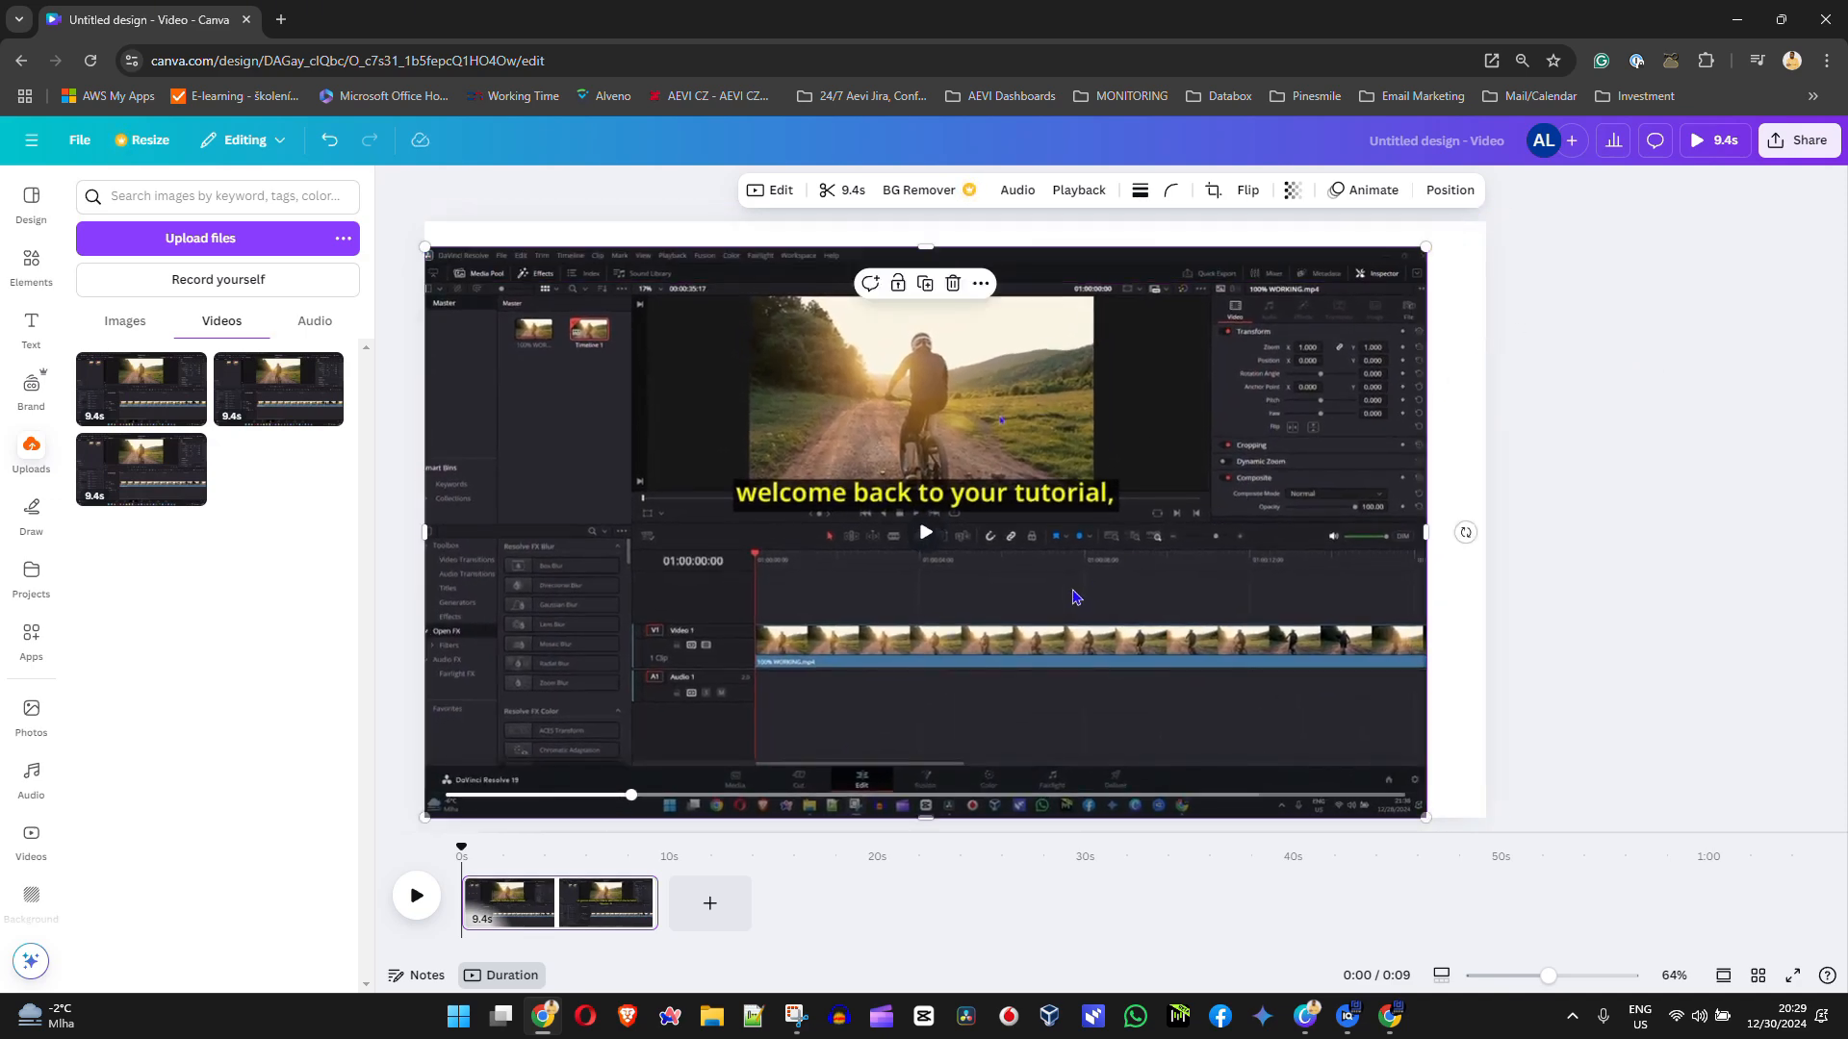
pyautogui.press('Delete')
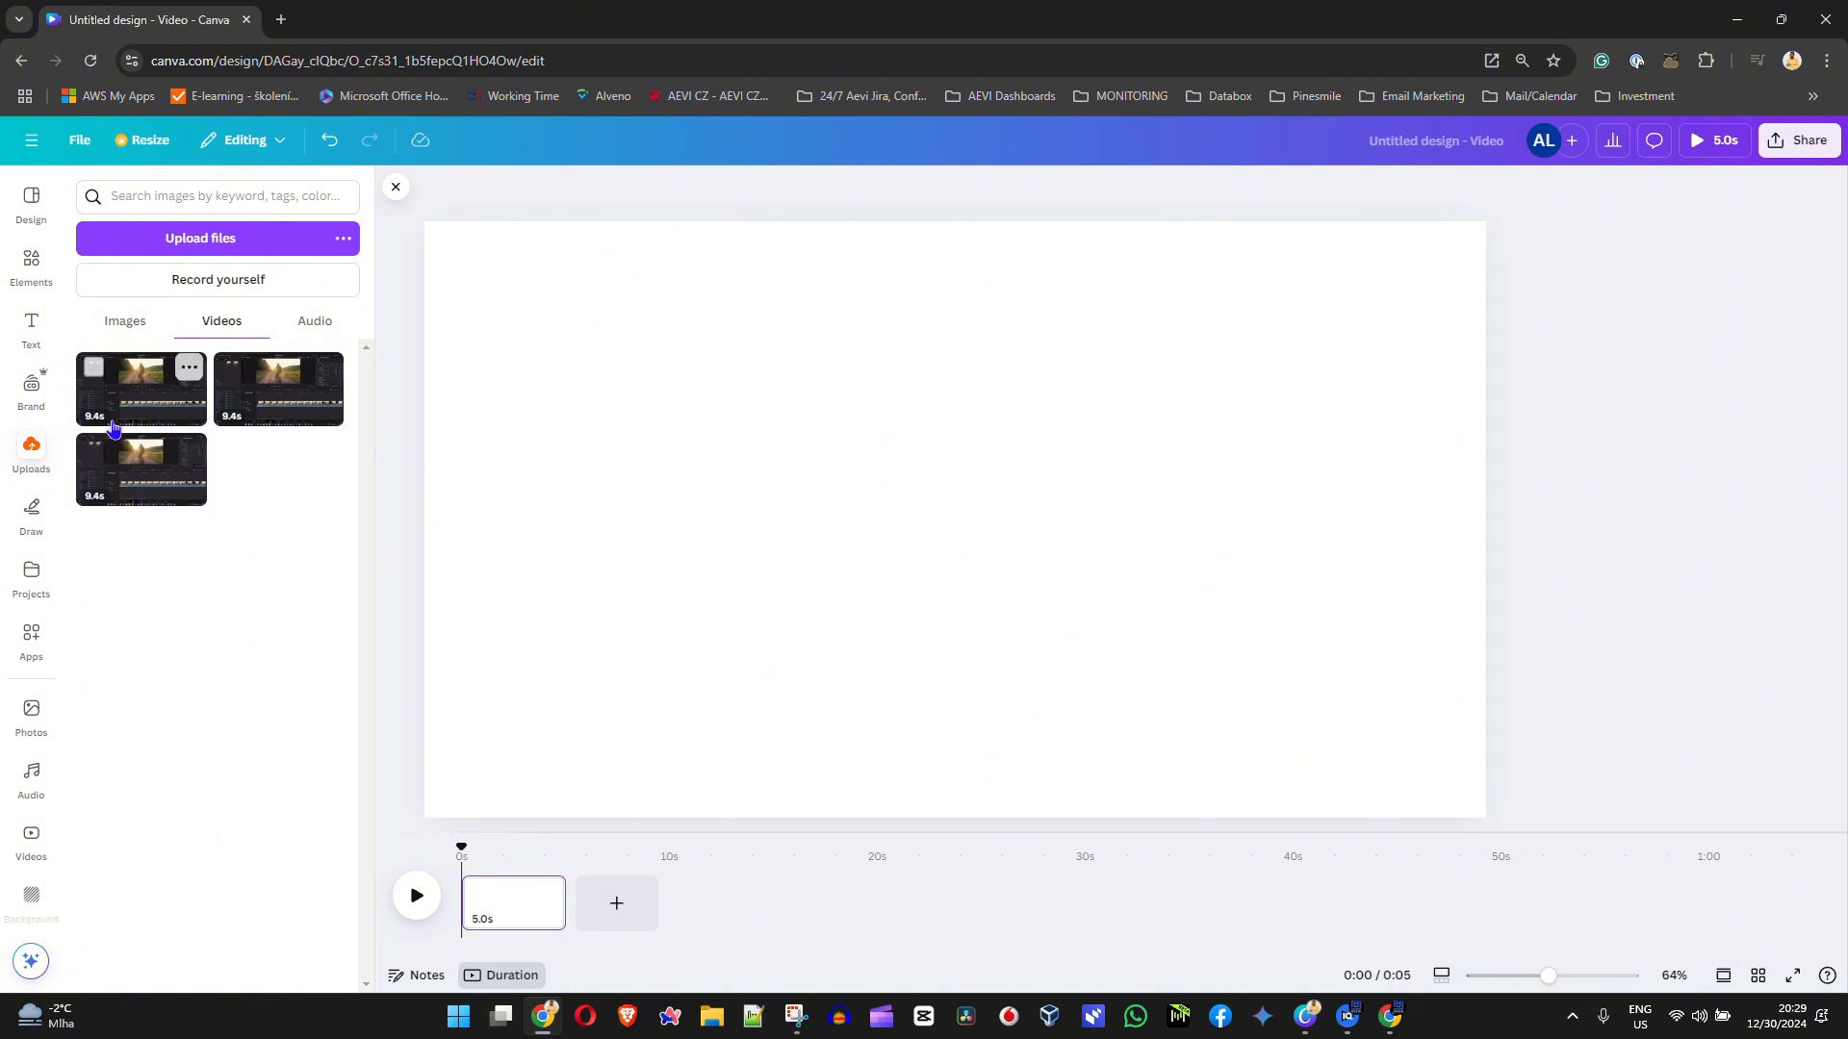
# Fill the blank page with an uploaded 9.4-second video and move the playhead to about 0:04.
pyautogui.moveTo(125, 493); pyautogui.dragTo(437, 440)
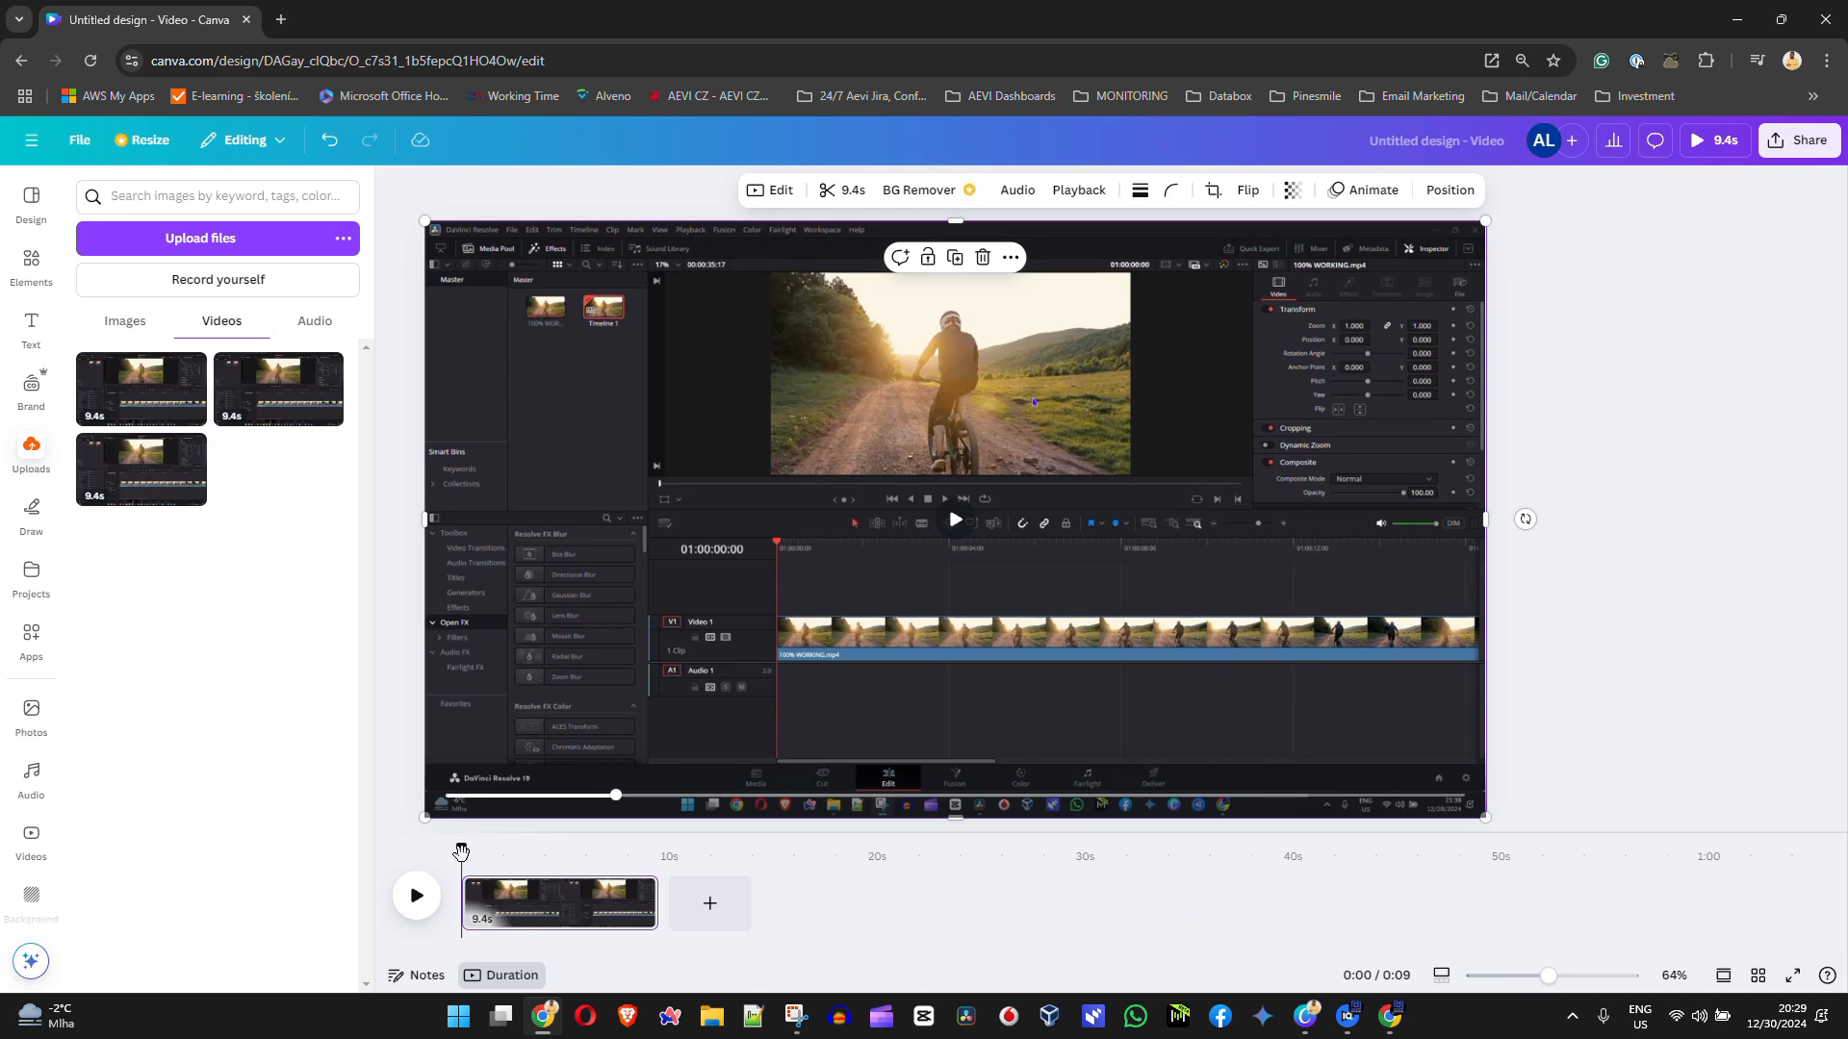
pyautogui.moveTo(461, 850); pyautogui.dragTo(550, 851)
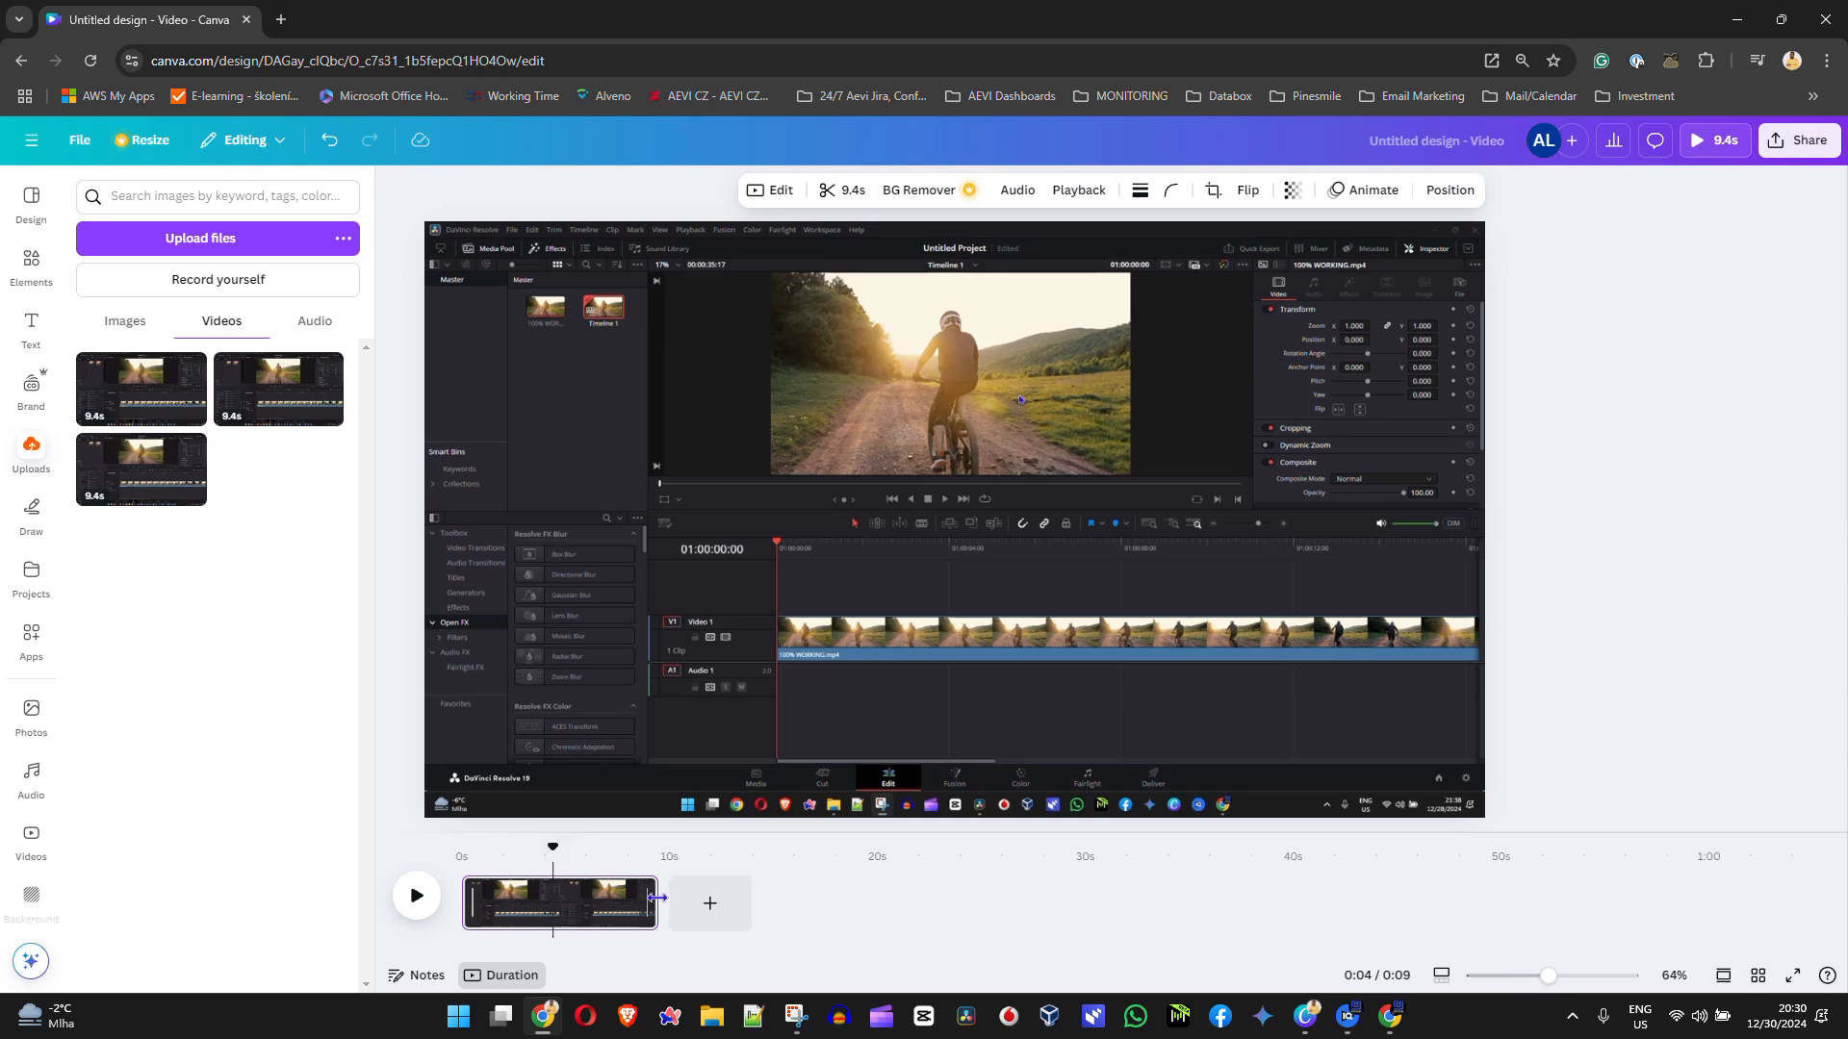
# Trim the end of the video page to 7.1 seconds and restore its full length.
pyautogui.moveTo(657, 898); pyautogui.dragTo(607, 924)
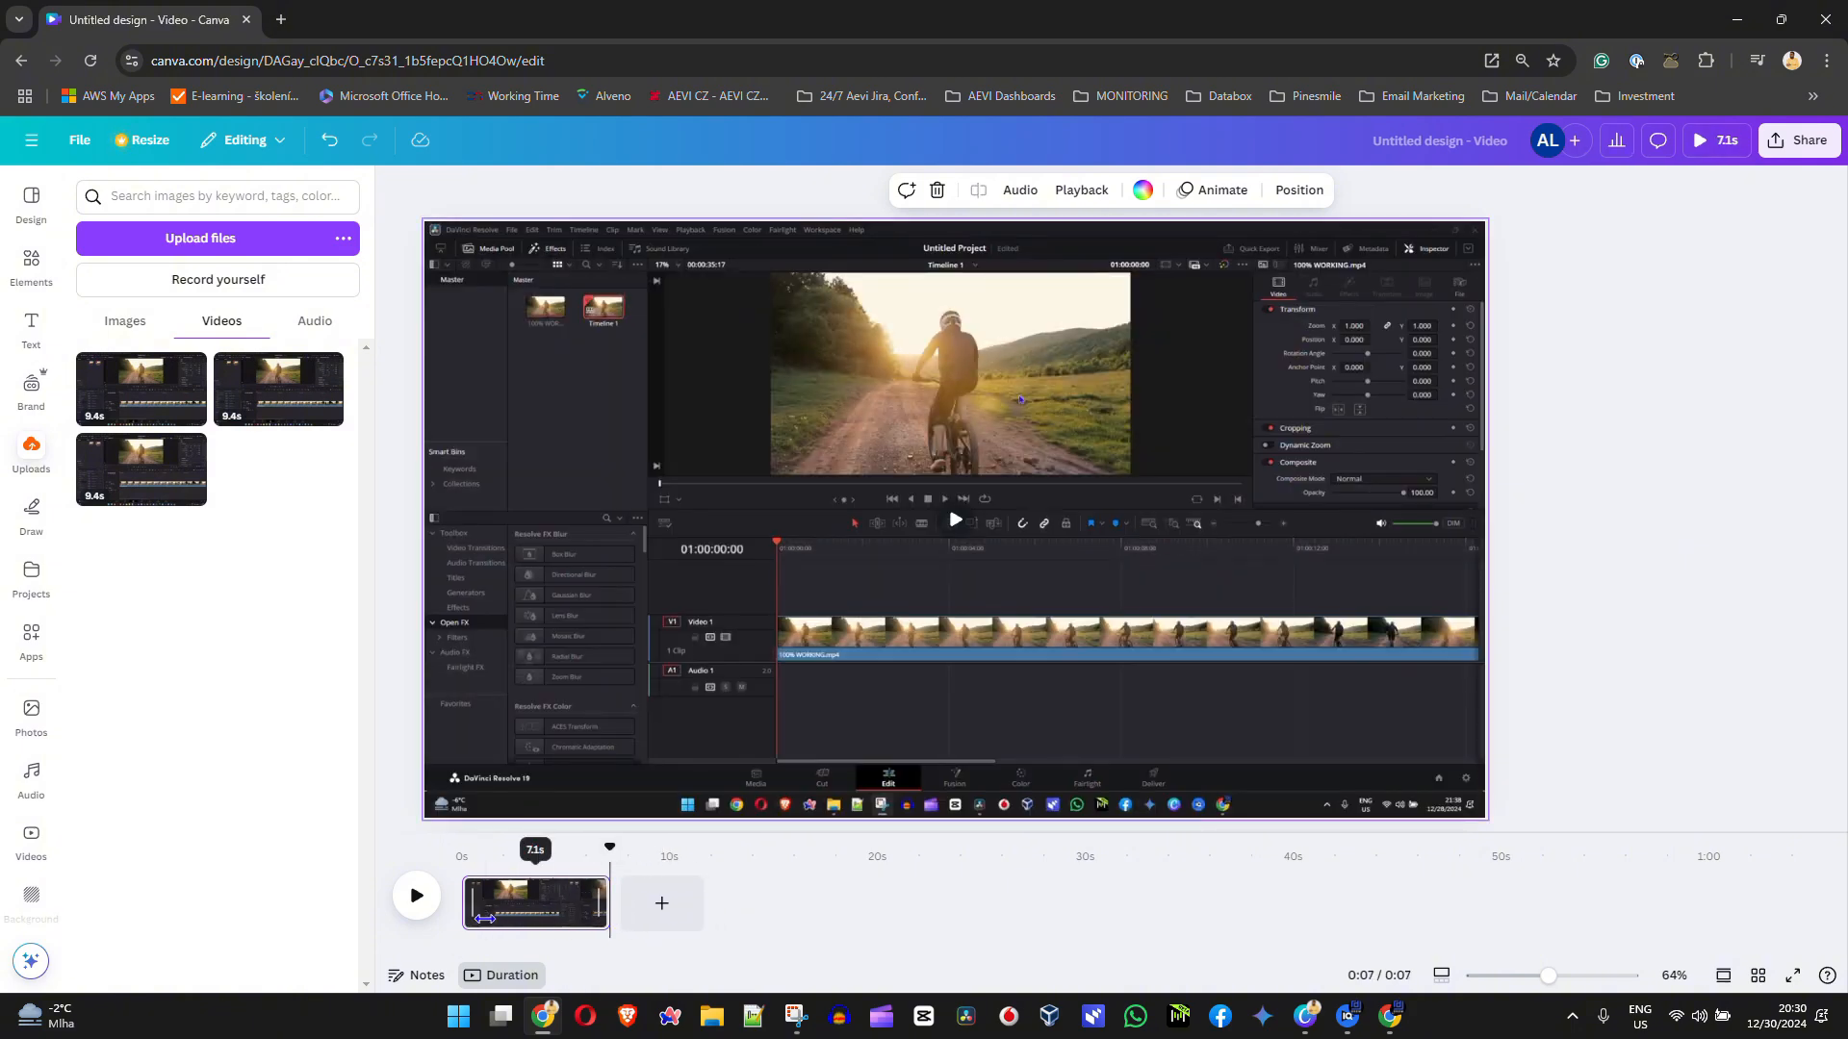
pyautogui.moveTo(489, 908); pyautogui.dragTo(451, 908)
pyautogui.moveTo(606, 906); pyautogui.dragTo(754, 928)
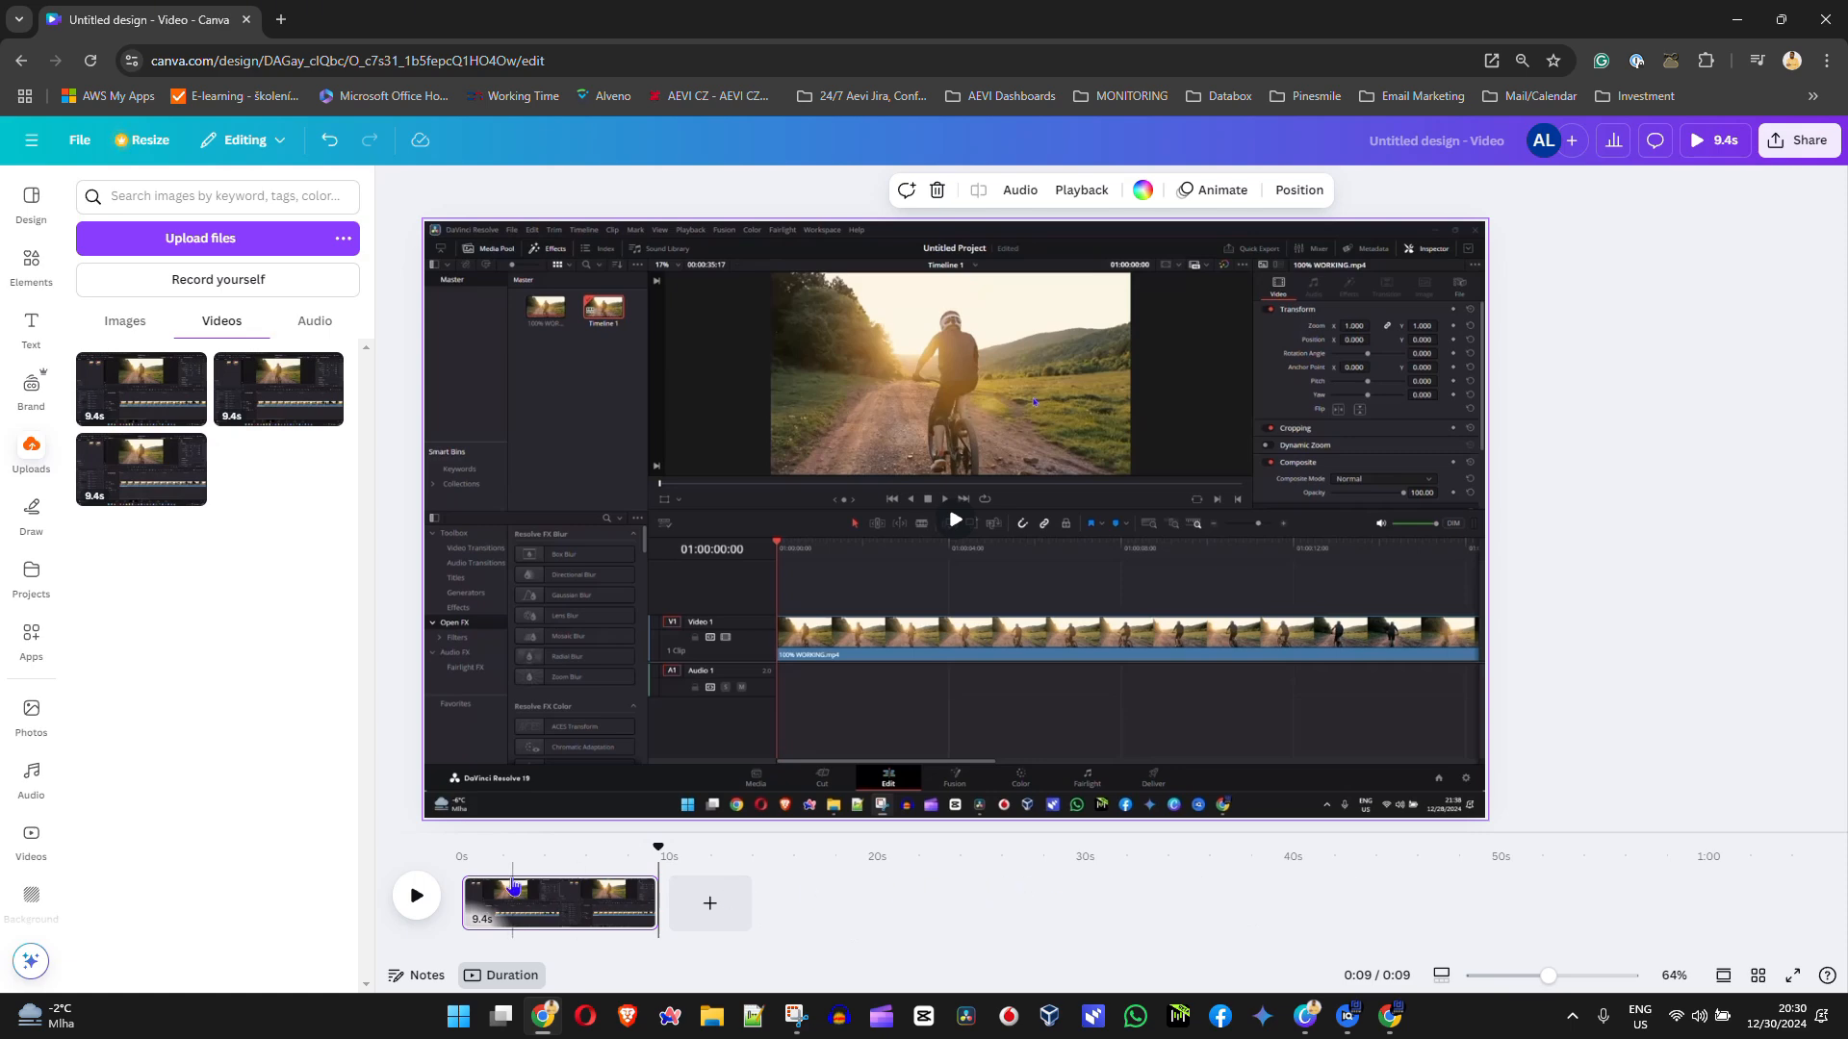
# Split the video page at about 0:04 and split the remaining part at about 0:06.
pyautogui.click(593, 859)
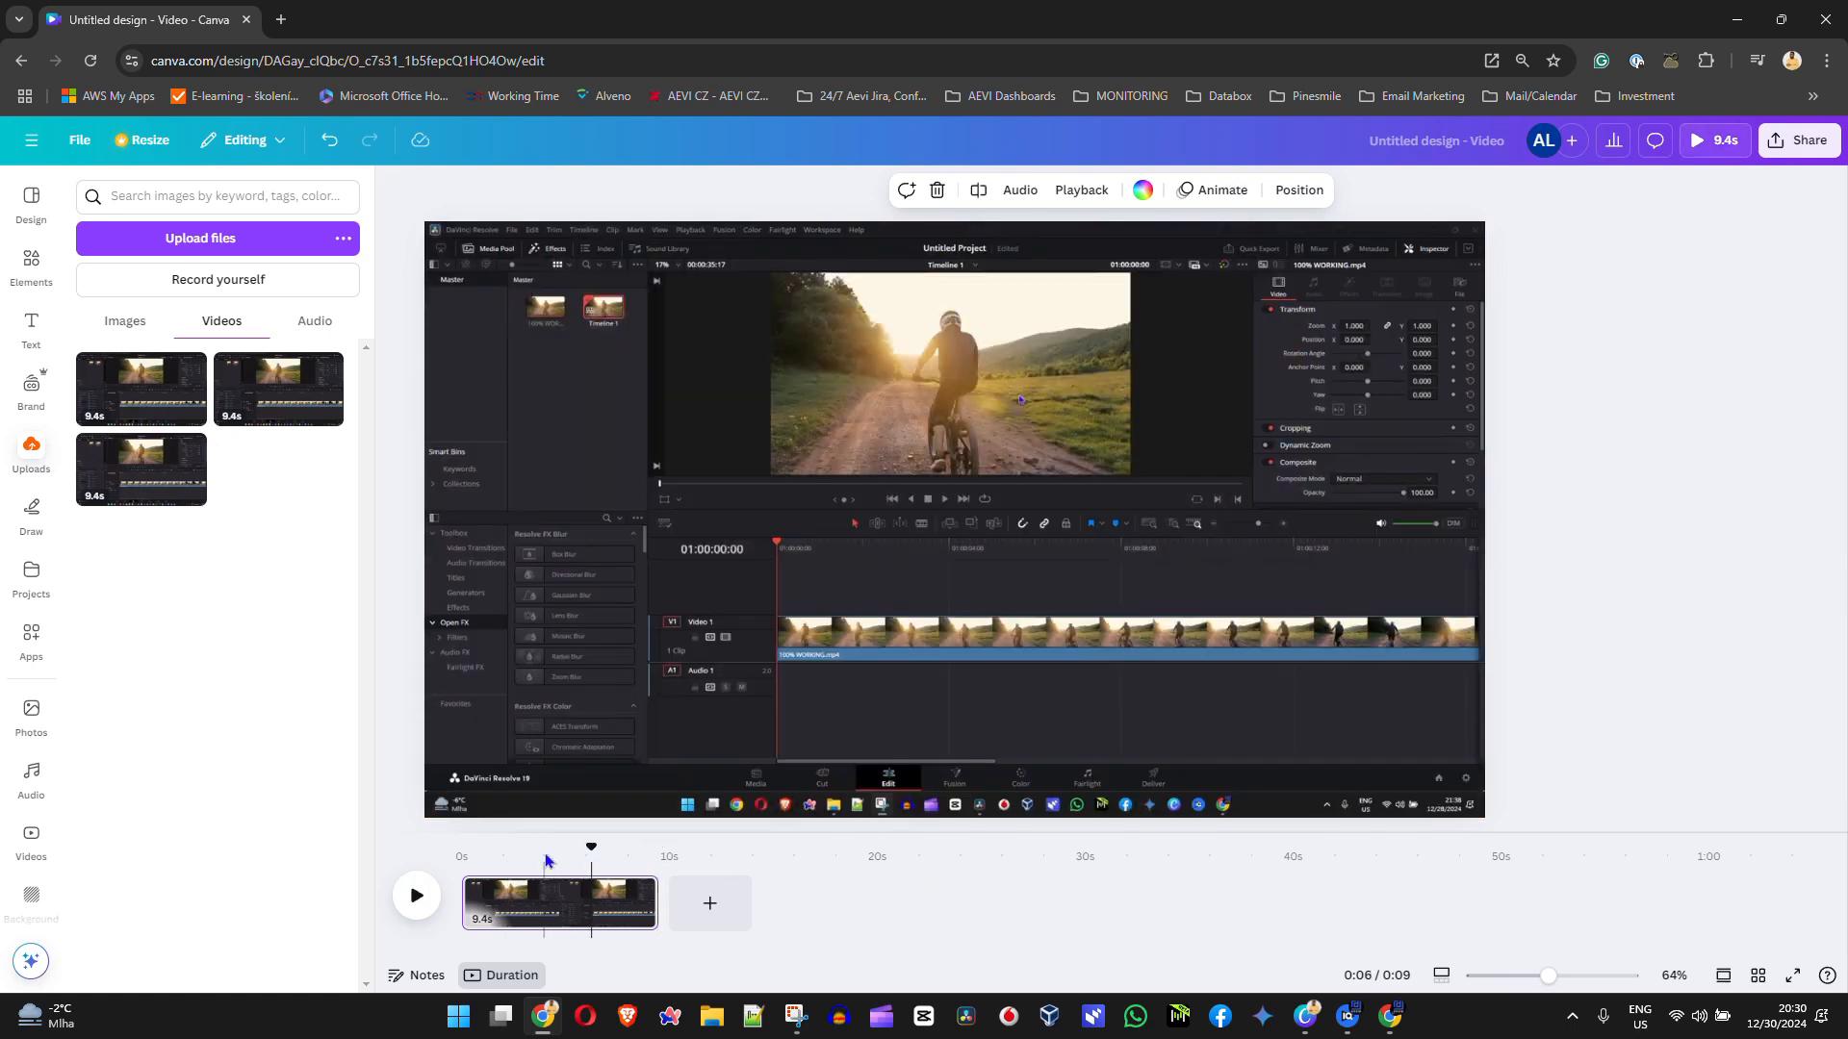
pyautogui.moveTo(547, 853)
pyautogui.mouseDown()
pyautogui.moveTo(587, 854)
pyautogui.moveTo(568, 855)
pyautogui.mouseUp()
pyautogui.press('s')
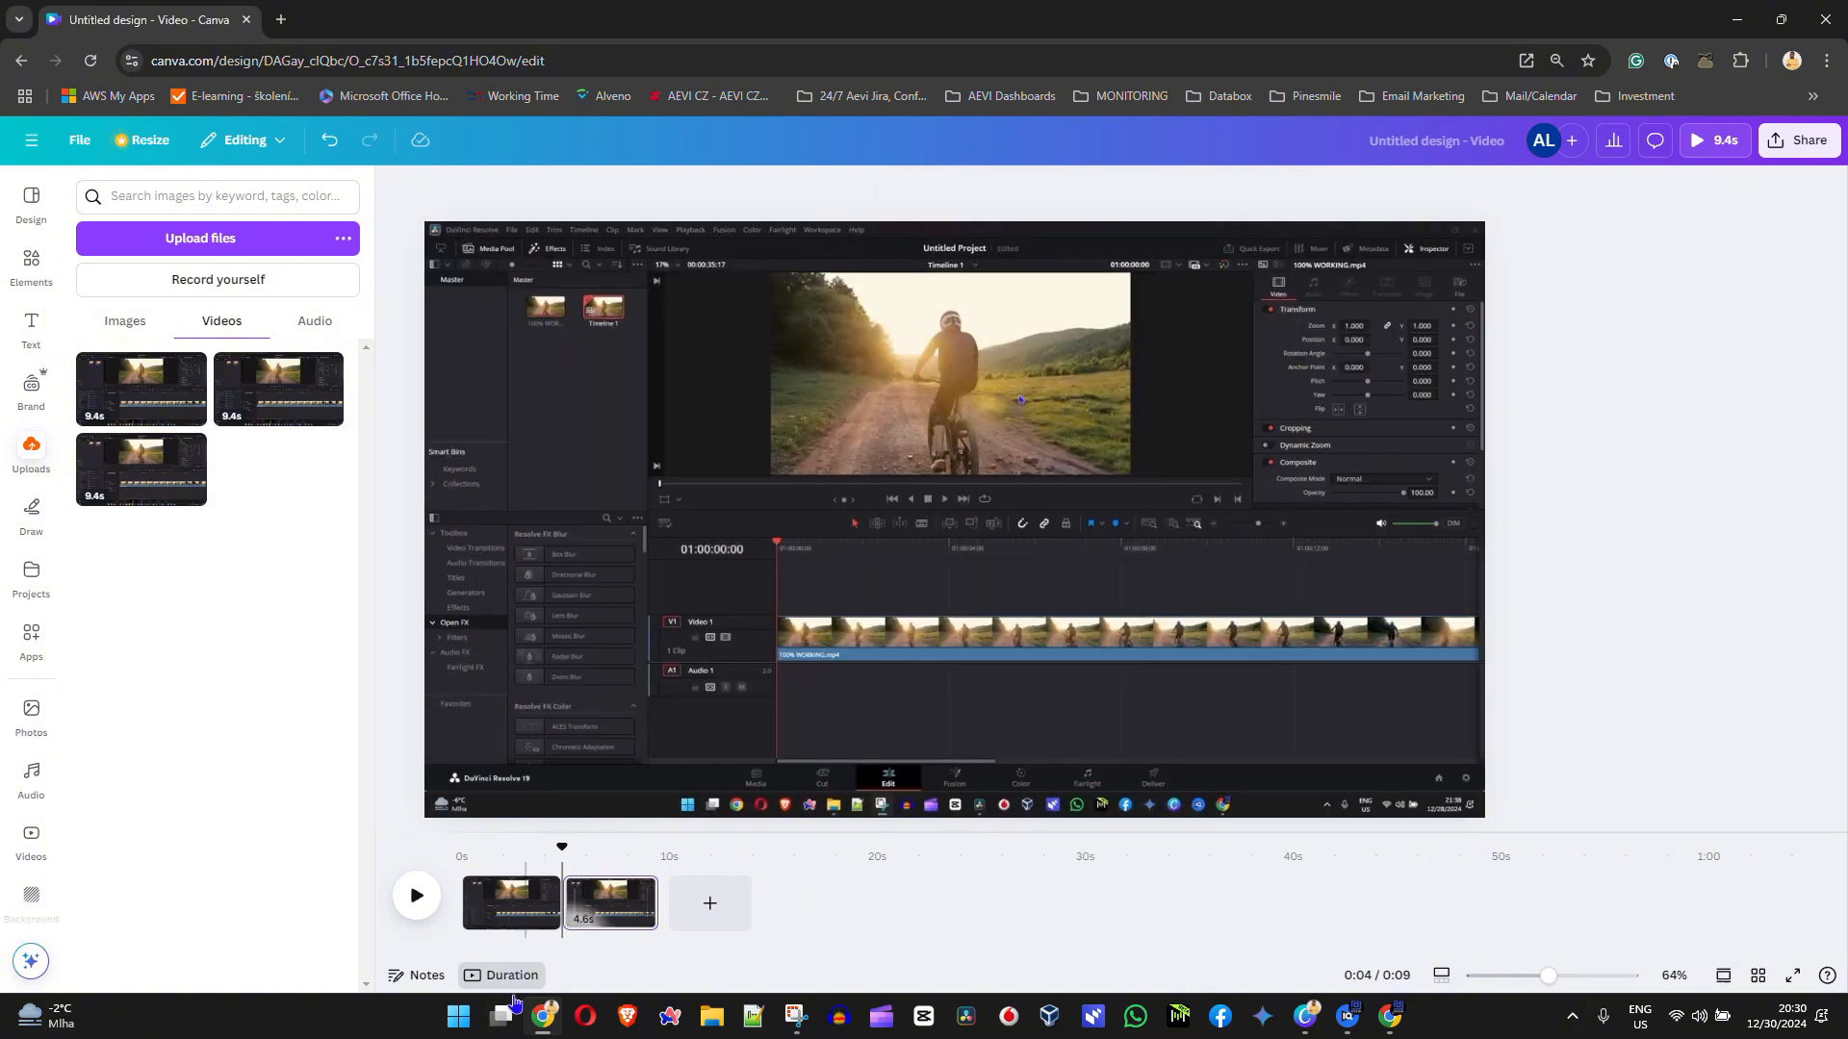
pyautogui.moveTo(613, 916)
pyautogui.mouseDown()
pyautogui.moveTo(709, 914)
pyautogui.moveTo(617, 910)
pyautogui.moveTo(609, 875)
pyautogui.mouseUp()
pyautogui.press('s')
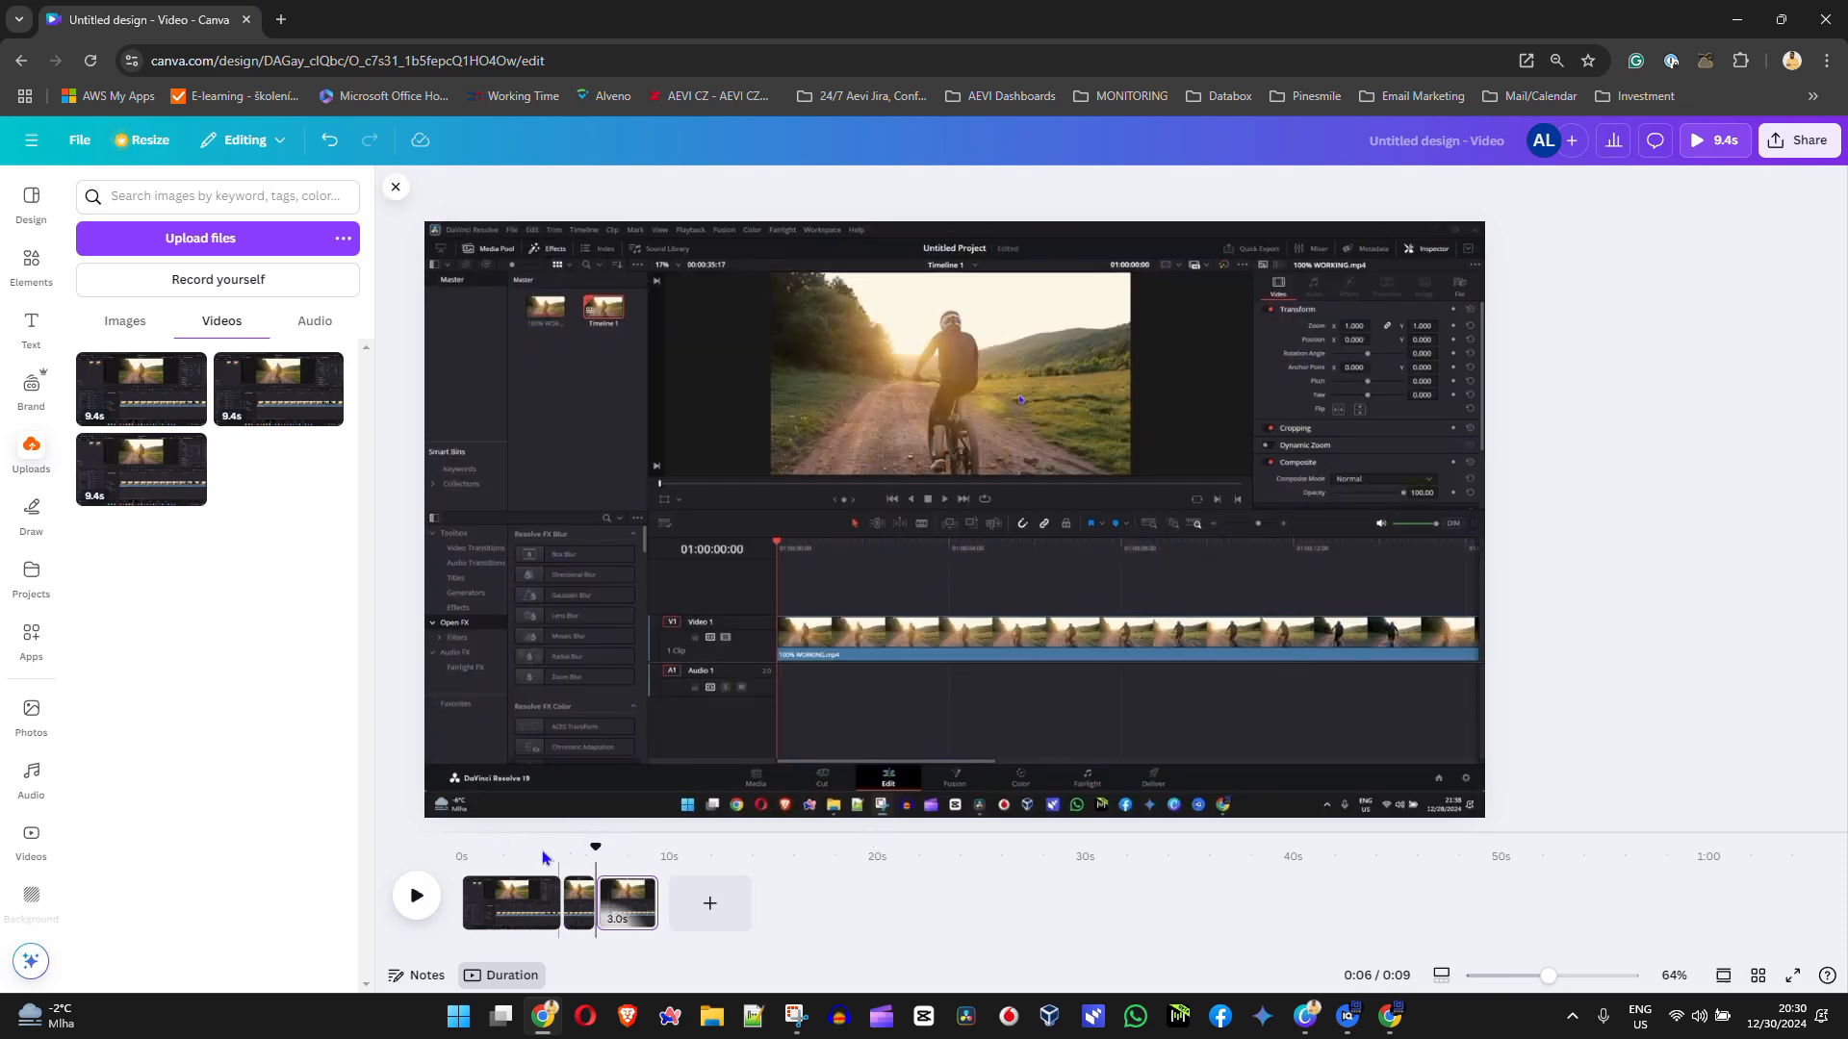
# Split the first page on the timeline at about 0:02.
pyautogui.click(580, 900)
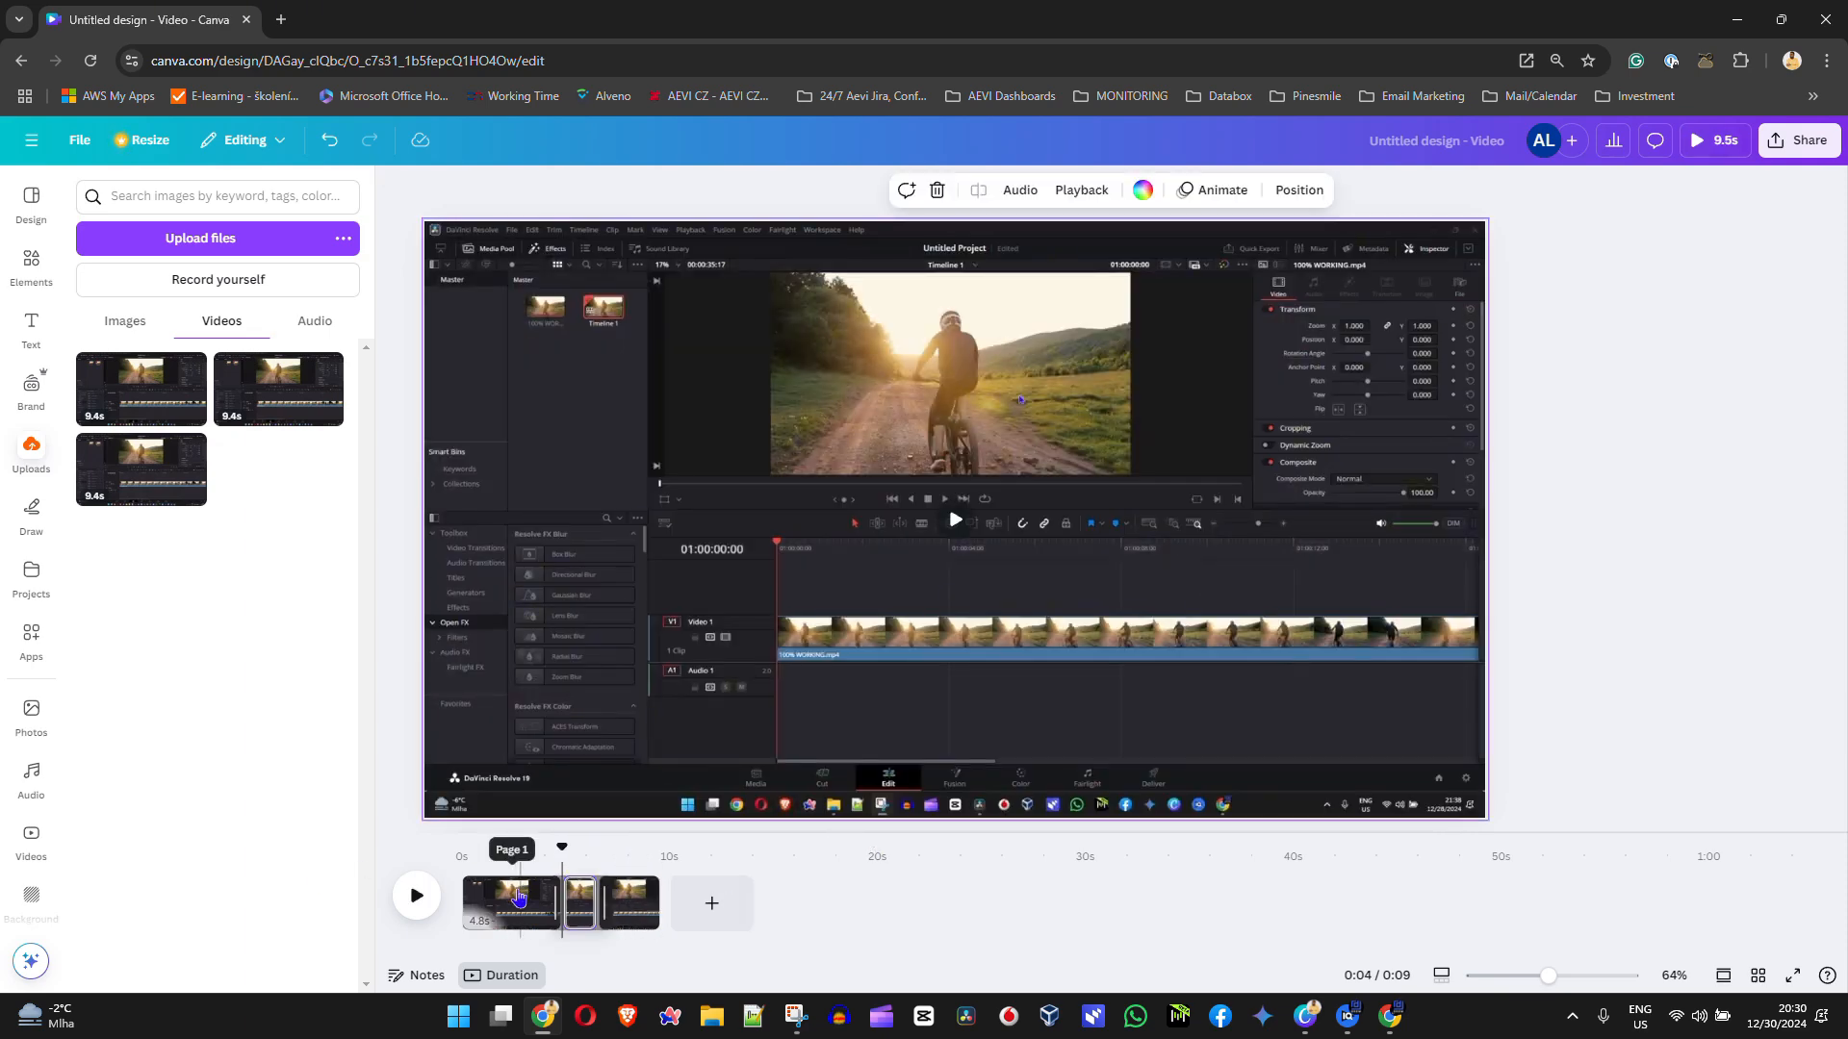
pyautogui.click(515, 861)
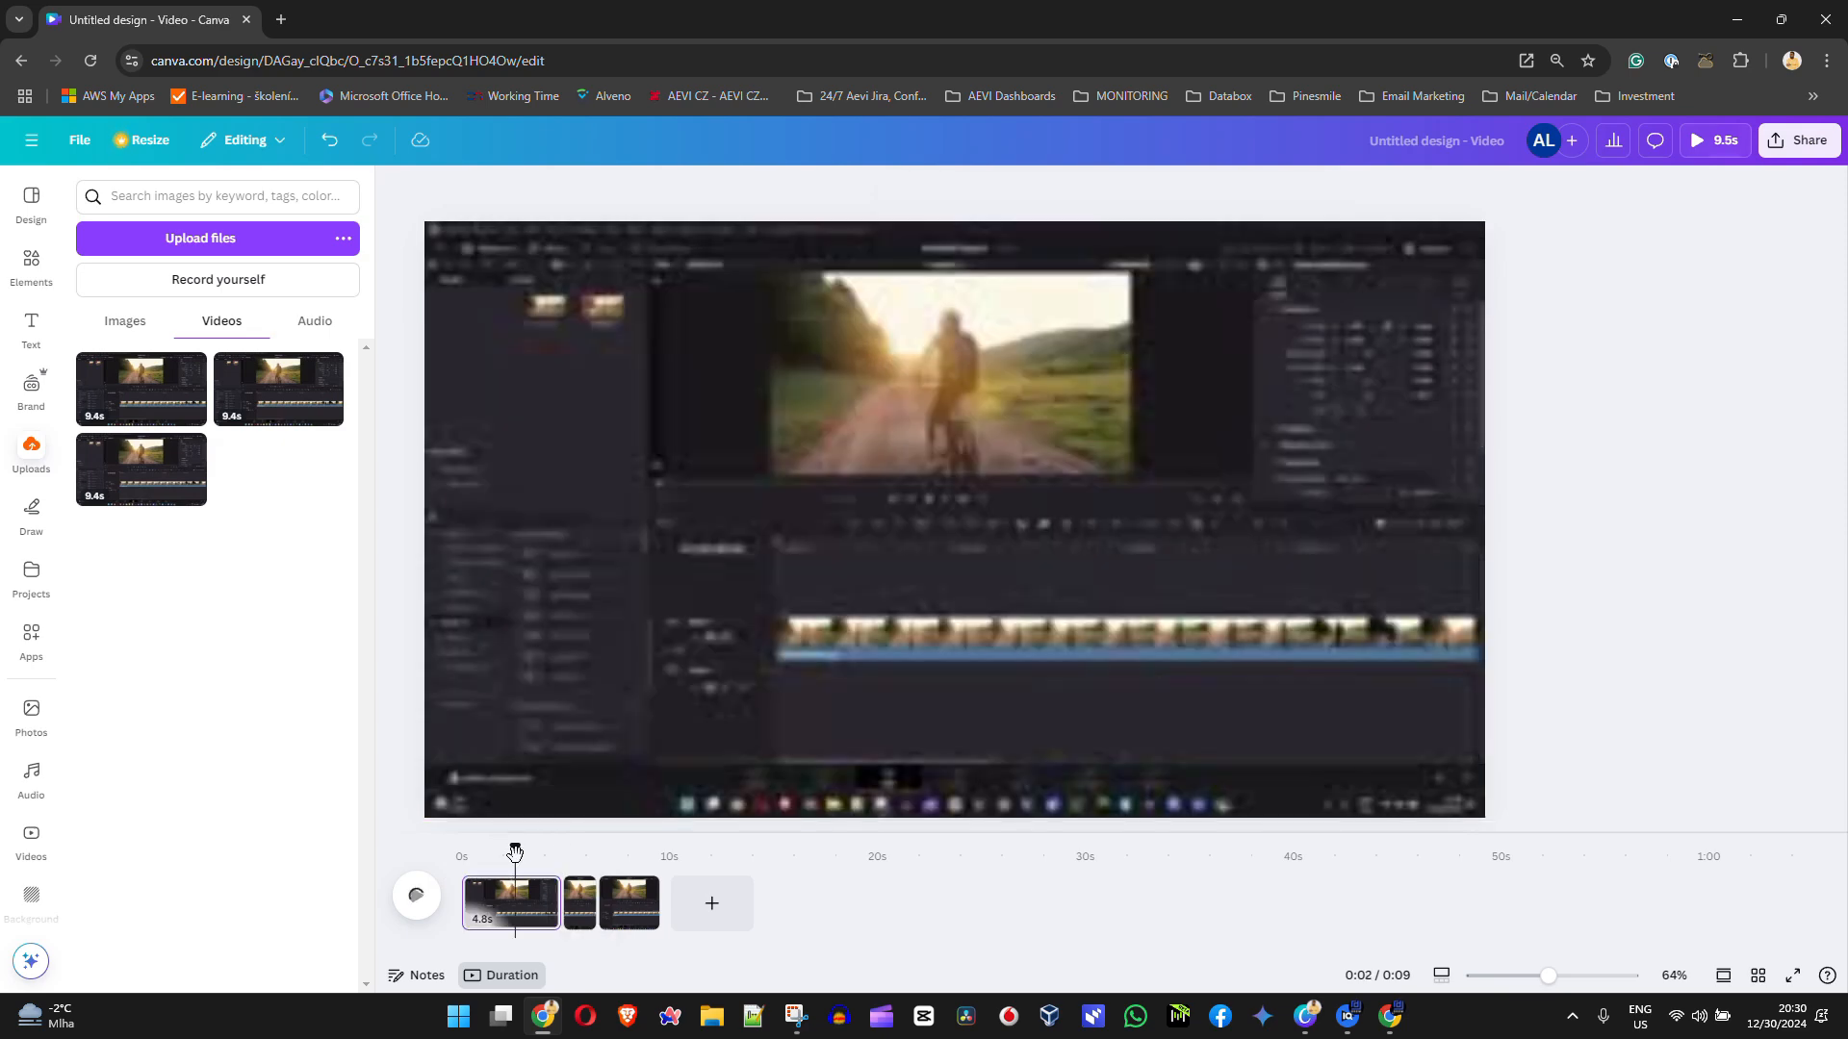
pyautogui.rightClick(513, 908)
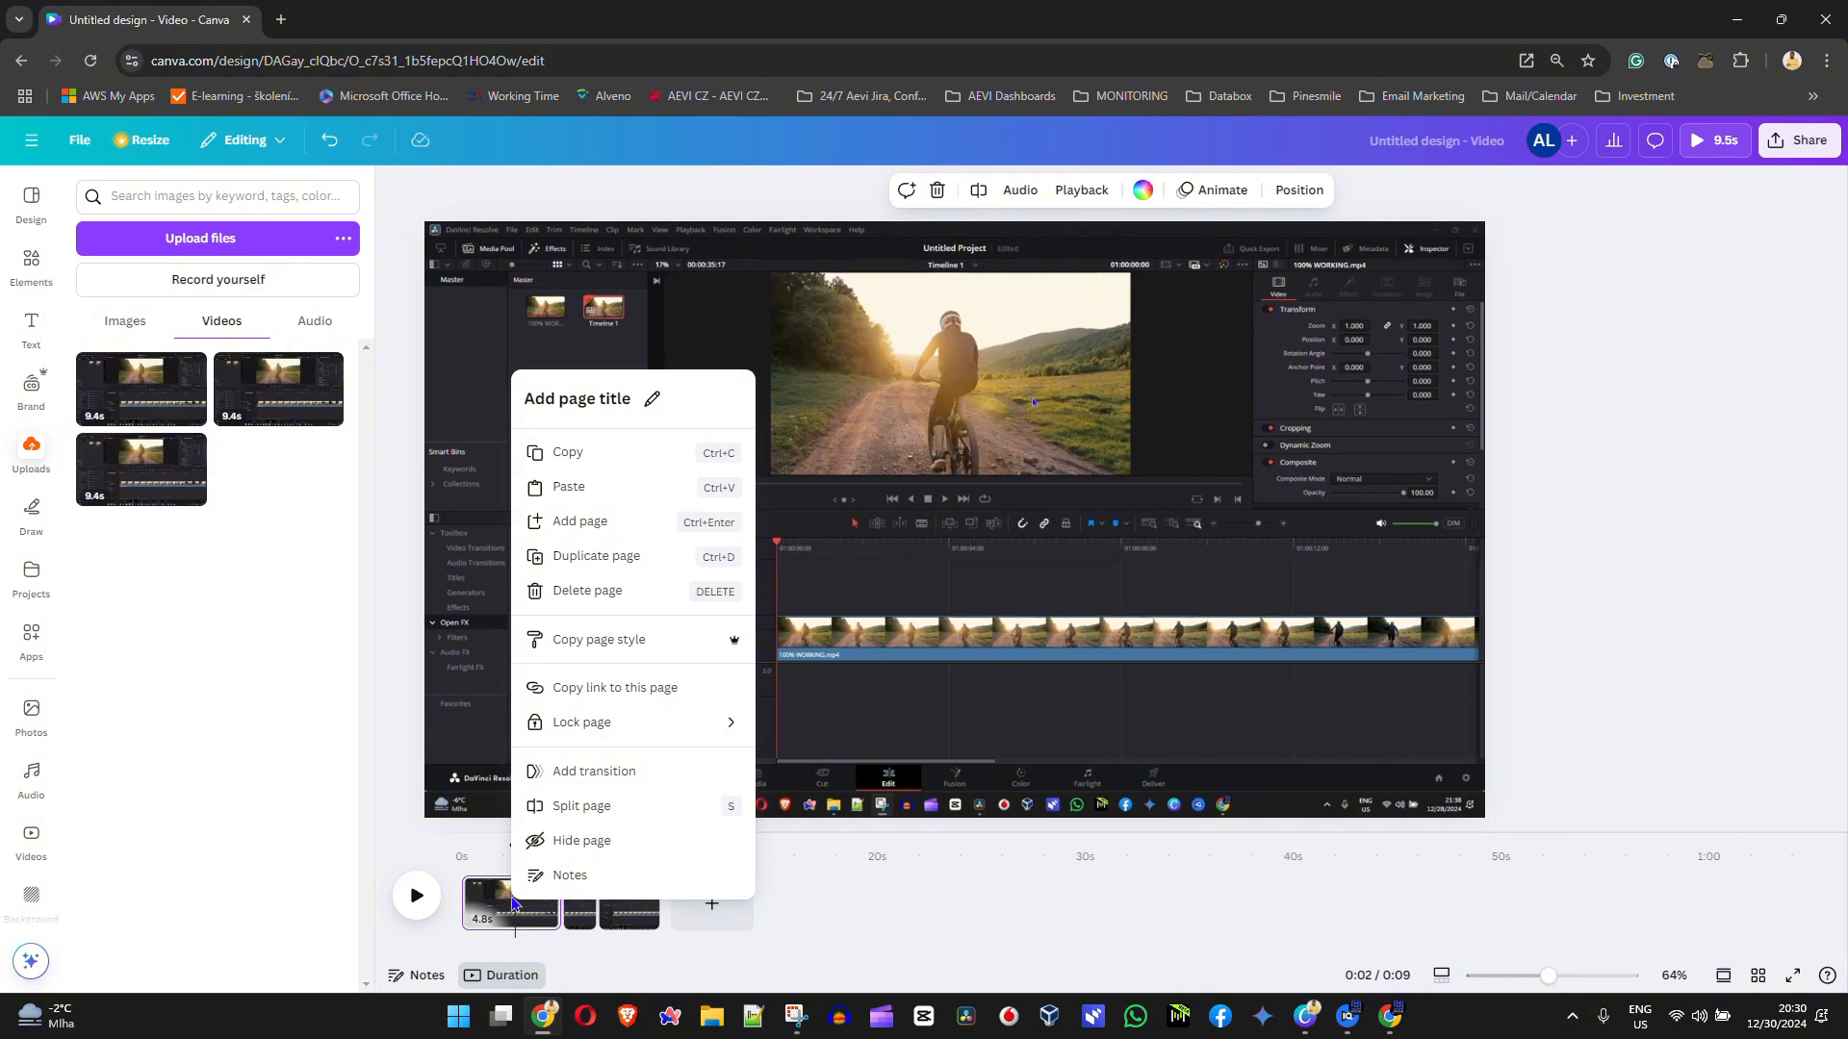
pyautogui.click(581, 809)
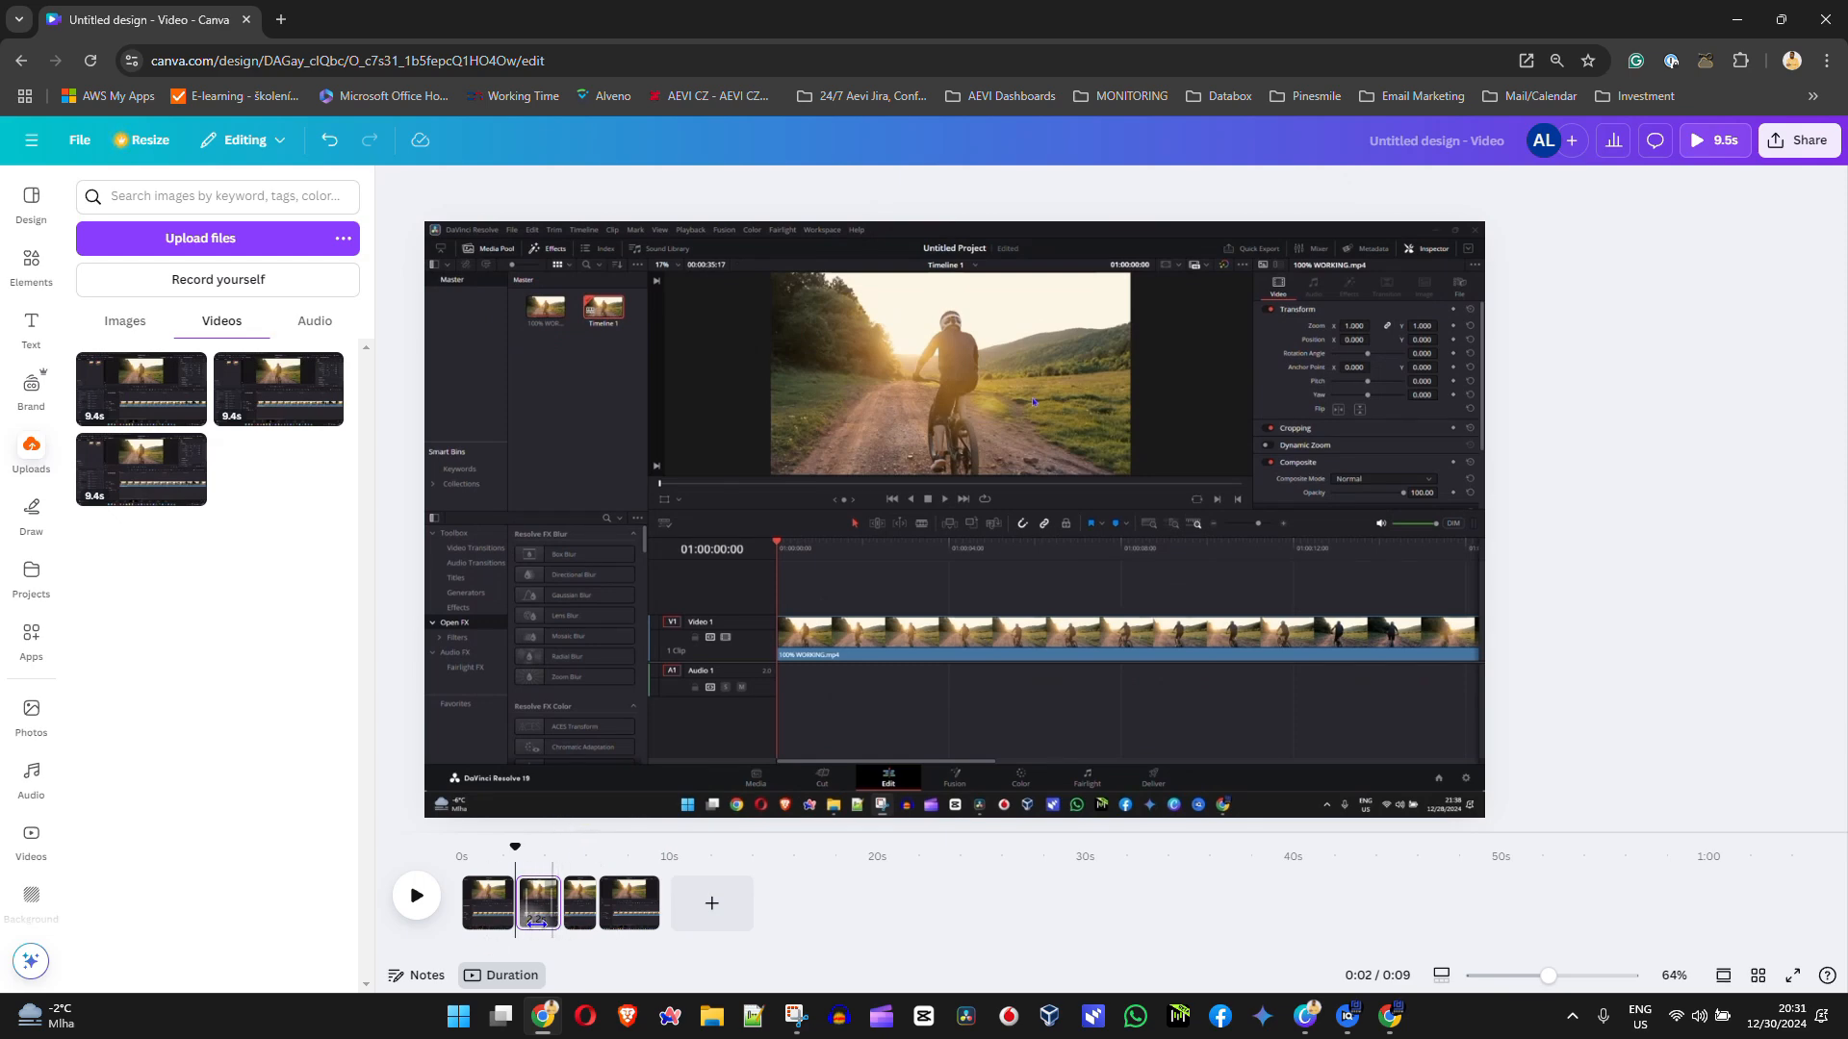
# Split the first page at about 0:01 and the last page at about 0:07.
pyautogui.click(484, 853)
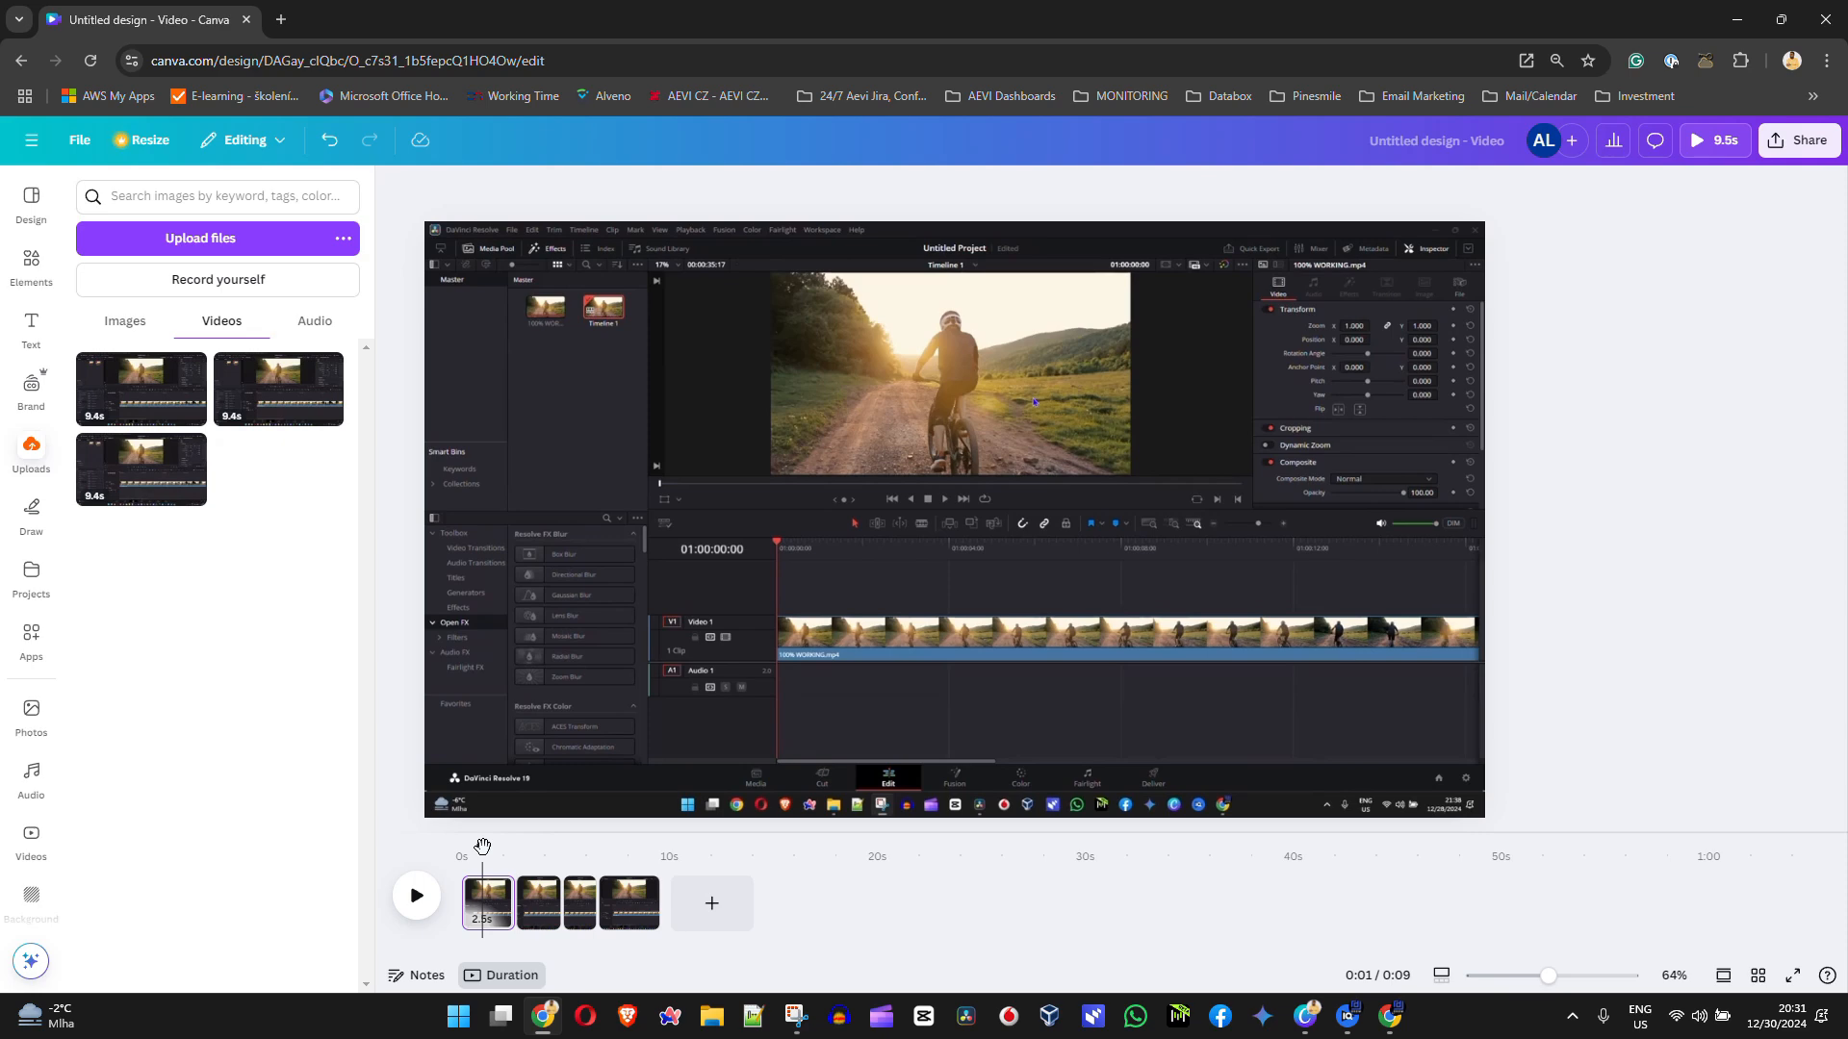
pyautogui.press('s')
pyautogui.click(627, 843)
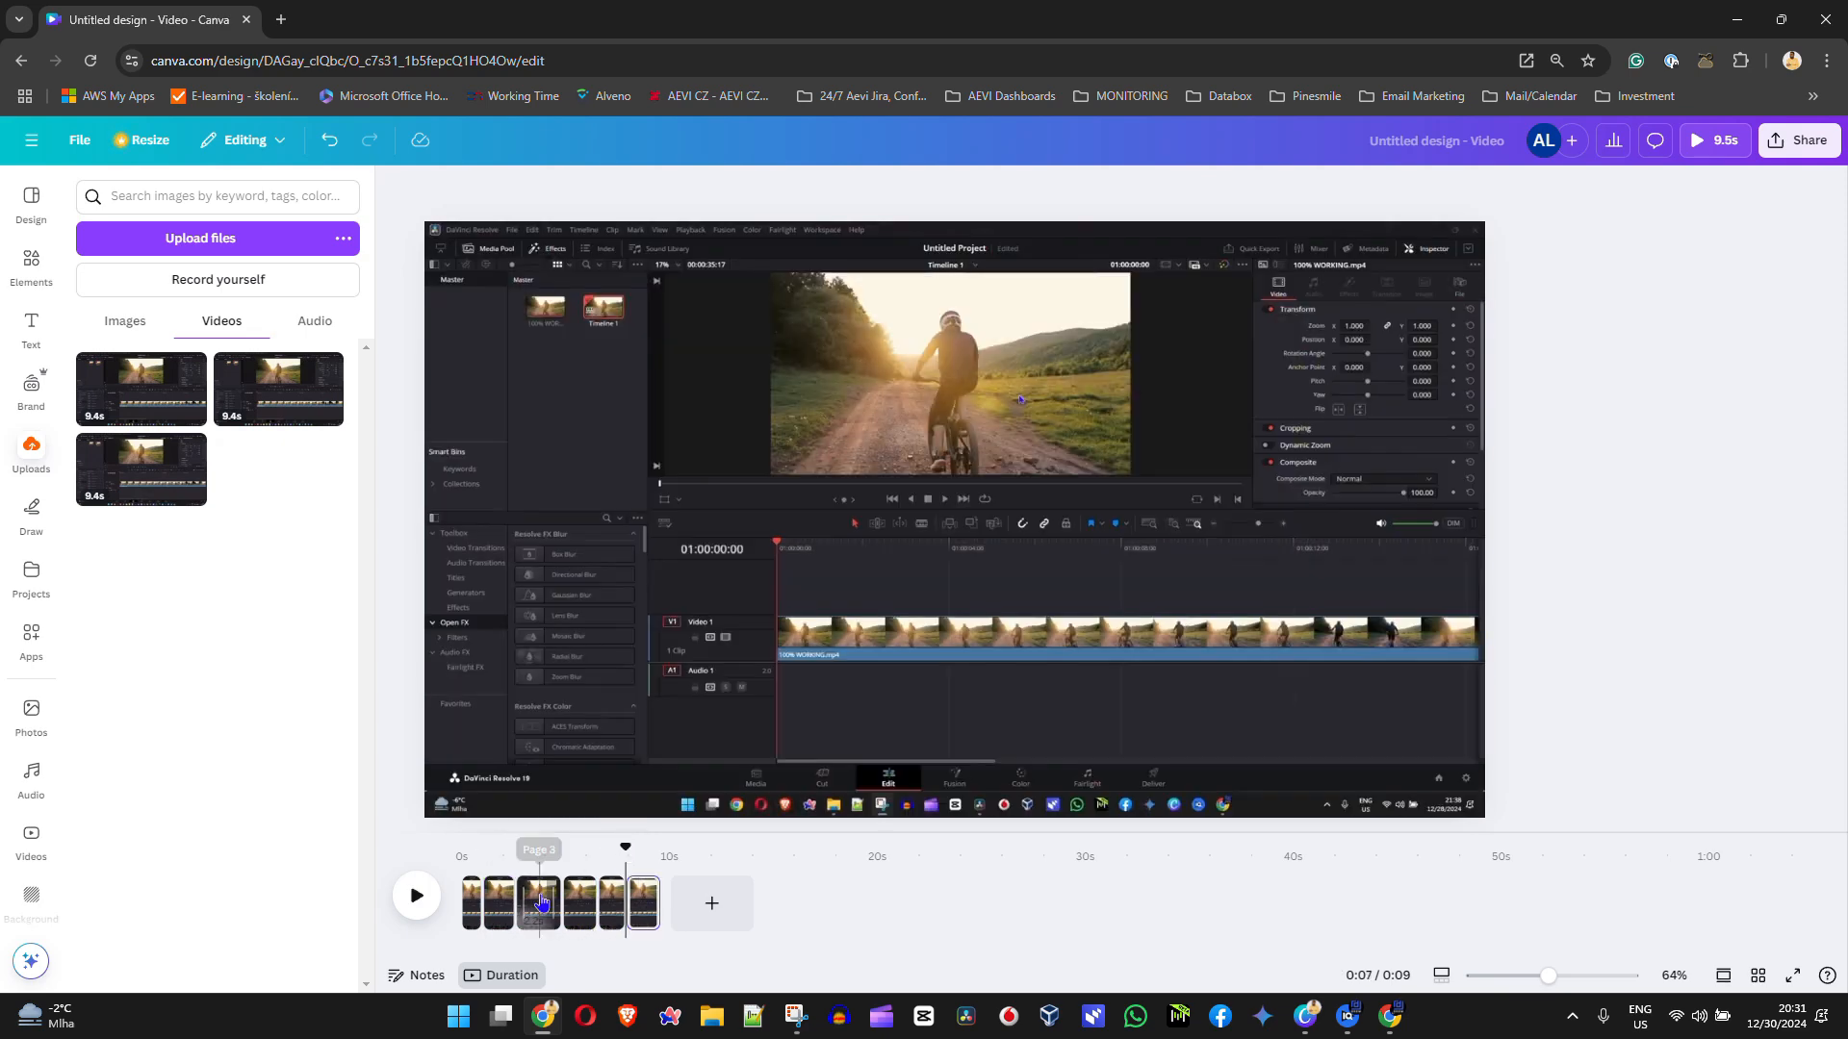
# Delete three of the six split pages from the timeline and move the playhead to about 0:01.
pyautogui.click(534, 851)
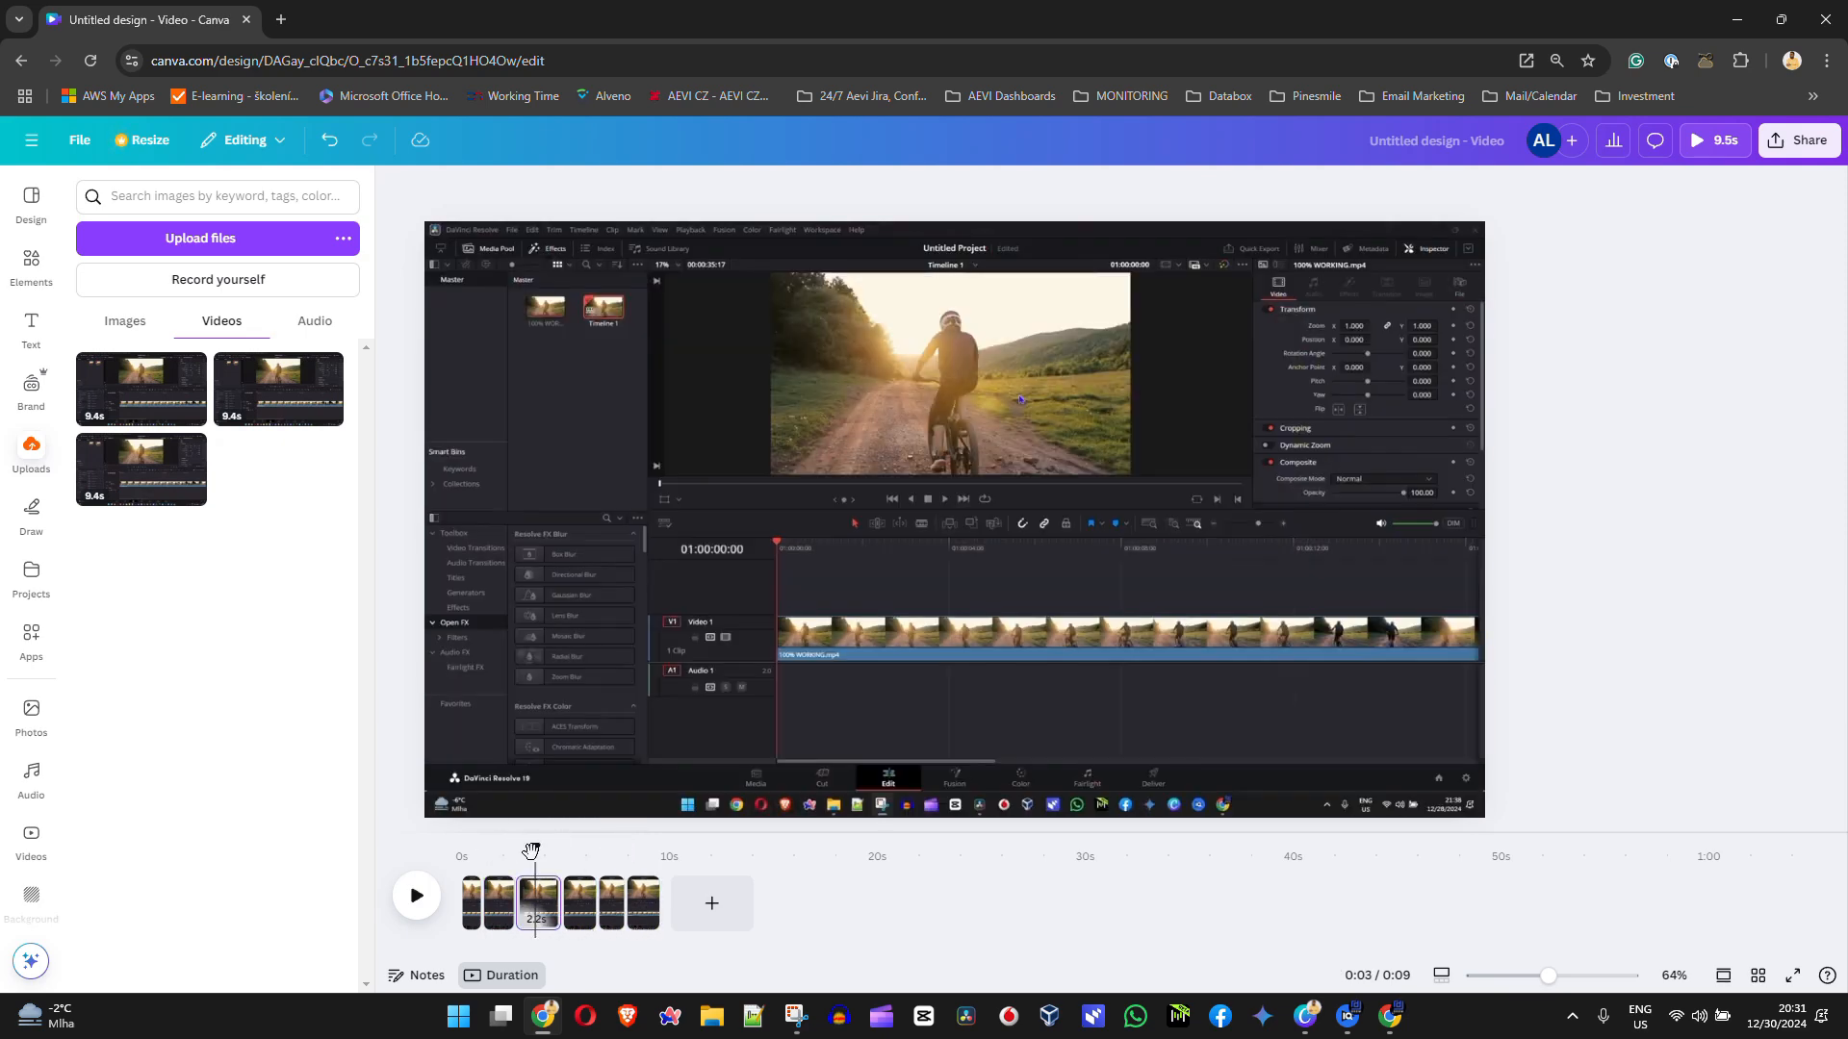
pyautogui.click(551, 895)
pyautogui.press('Delete')
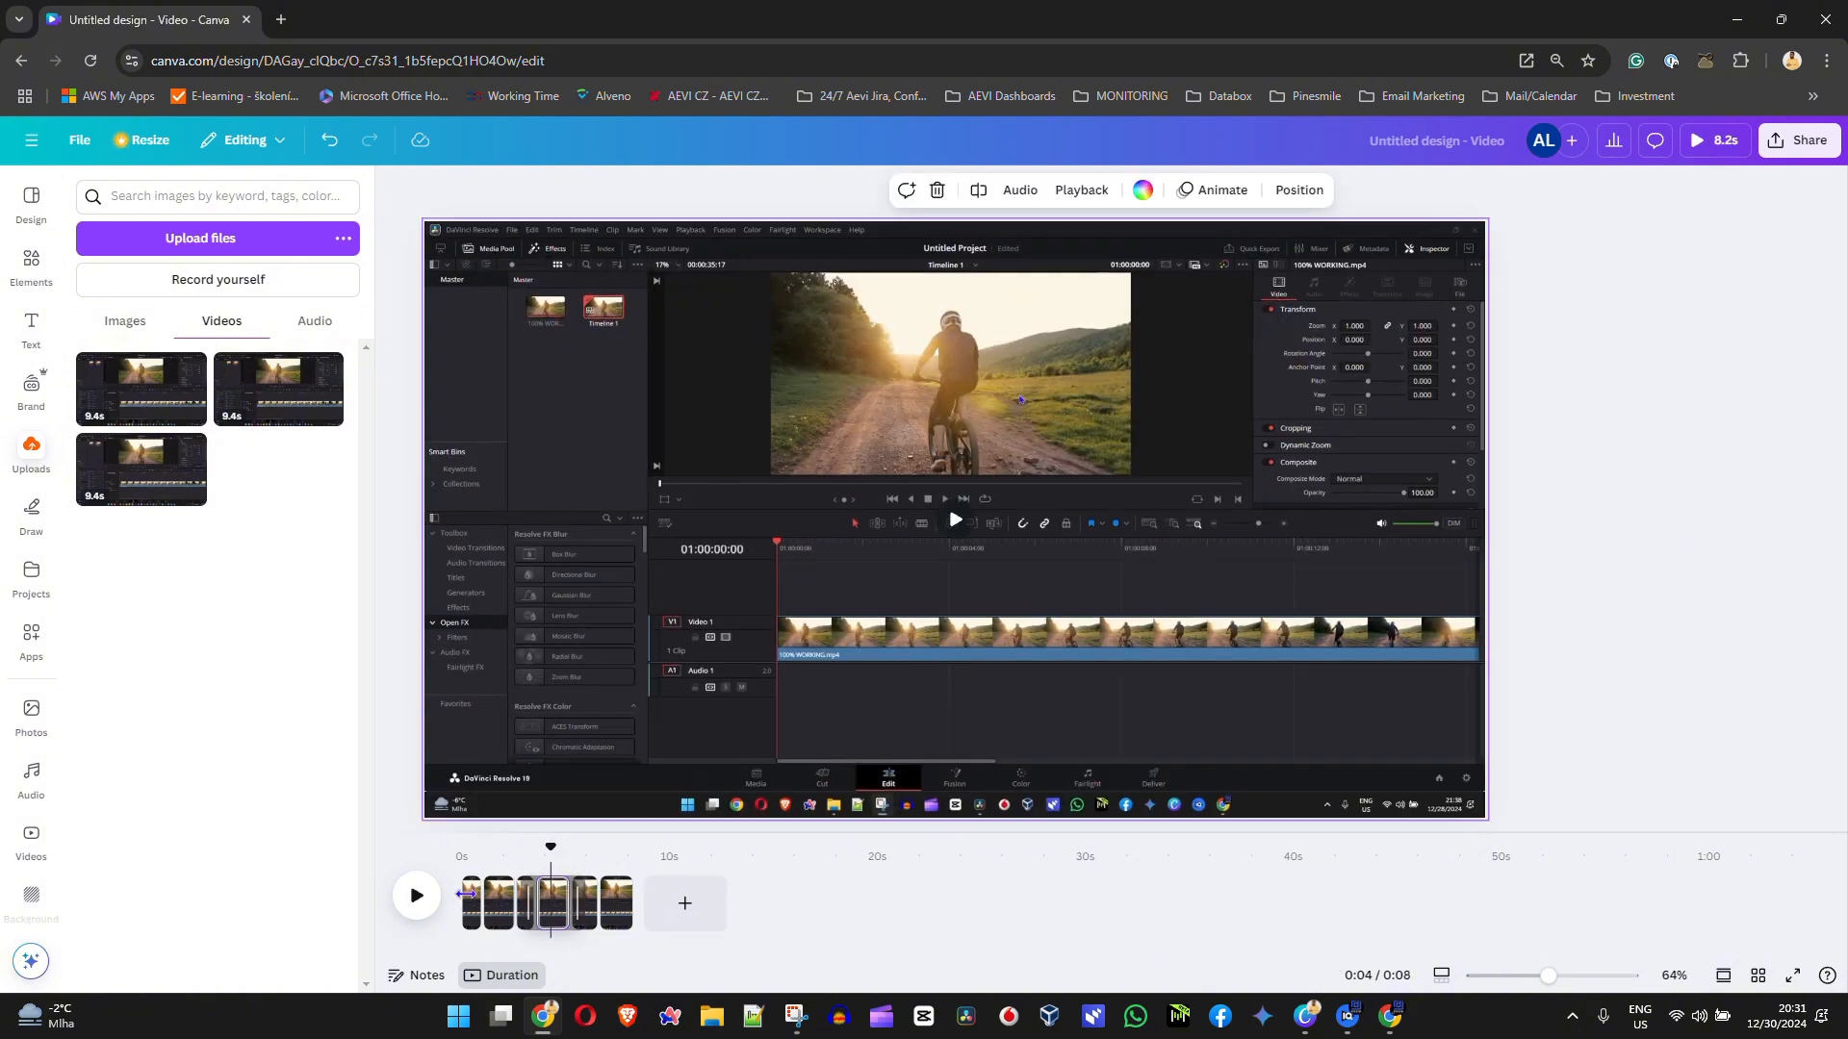
pyautogui.moveTo(549, 897); pyautogui.dragTo(532, 900)
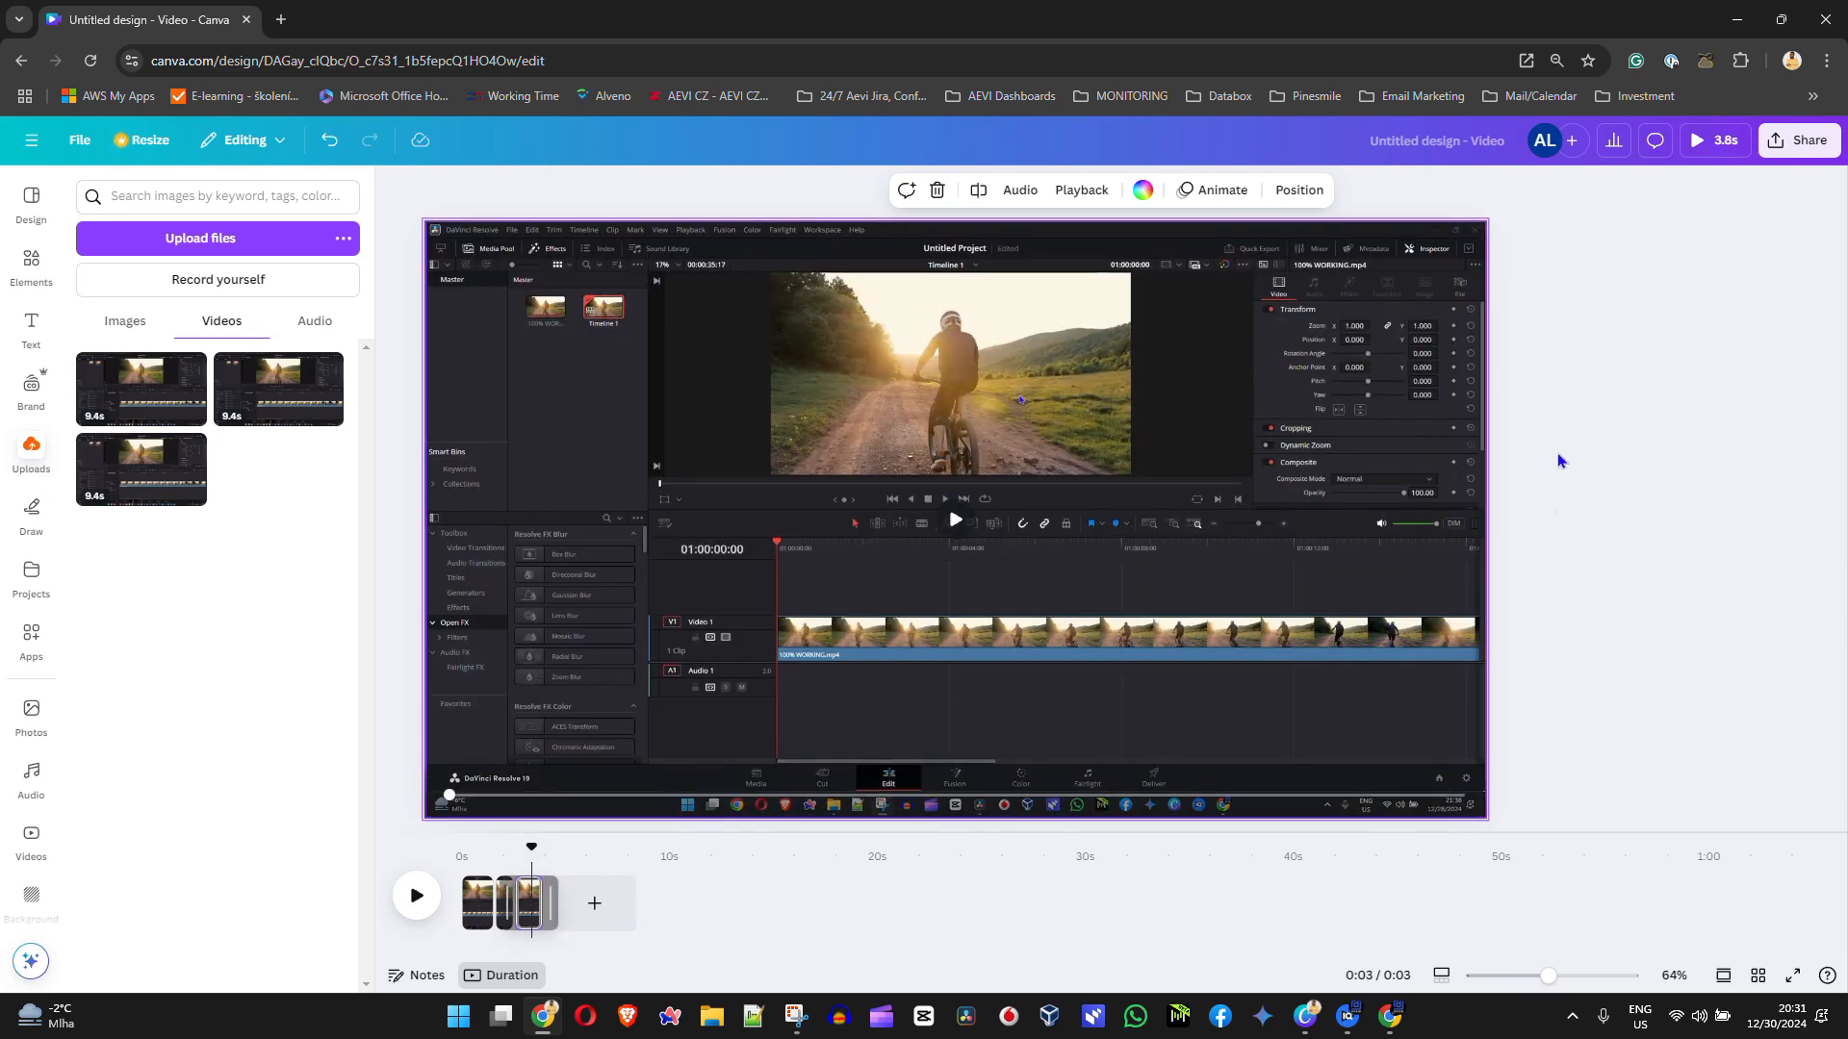
pyautogui.click(497, 856)
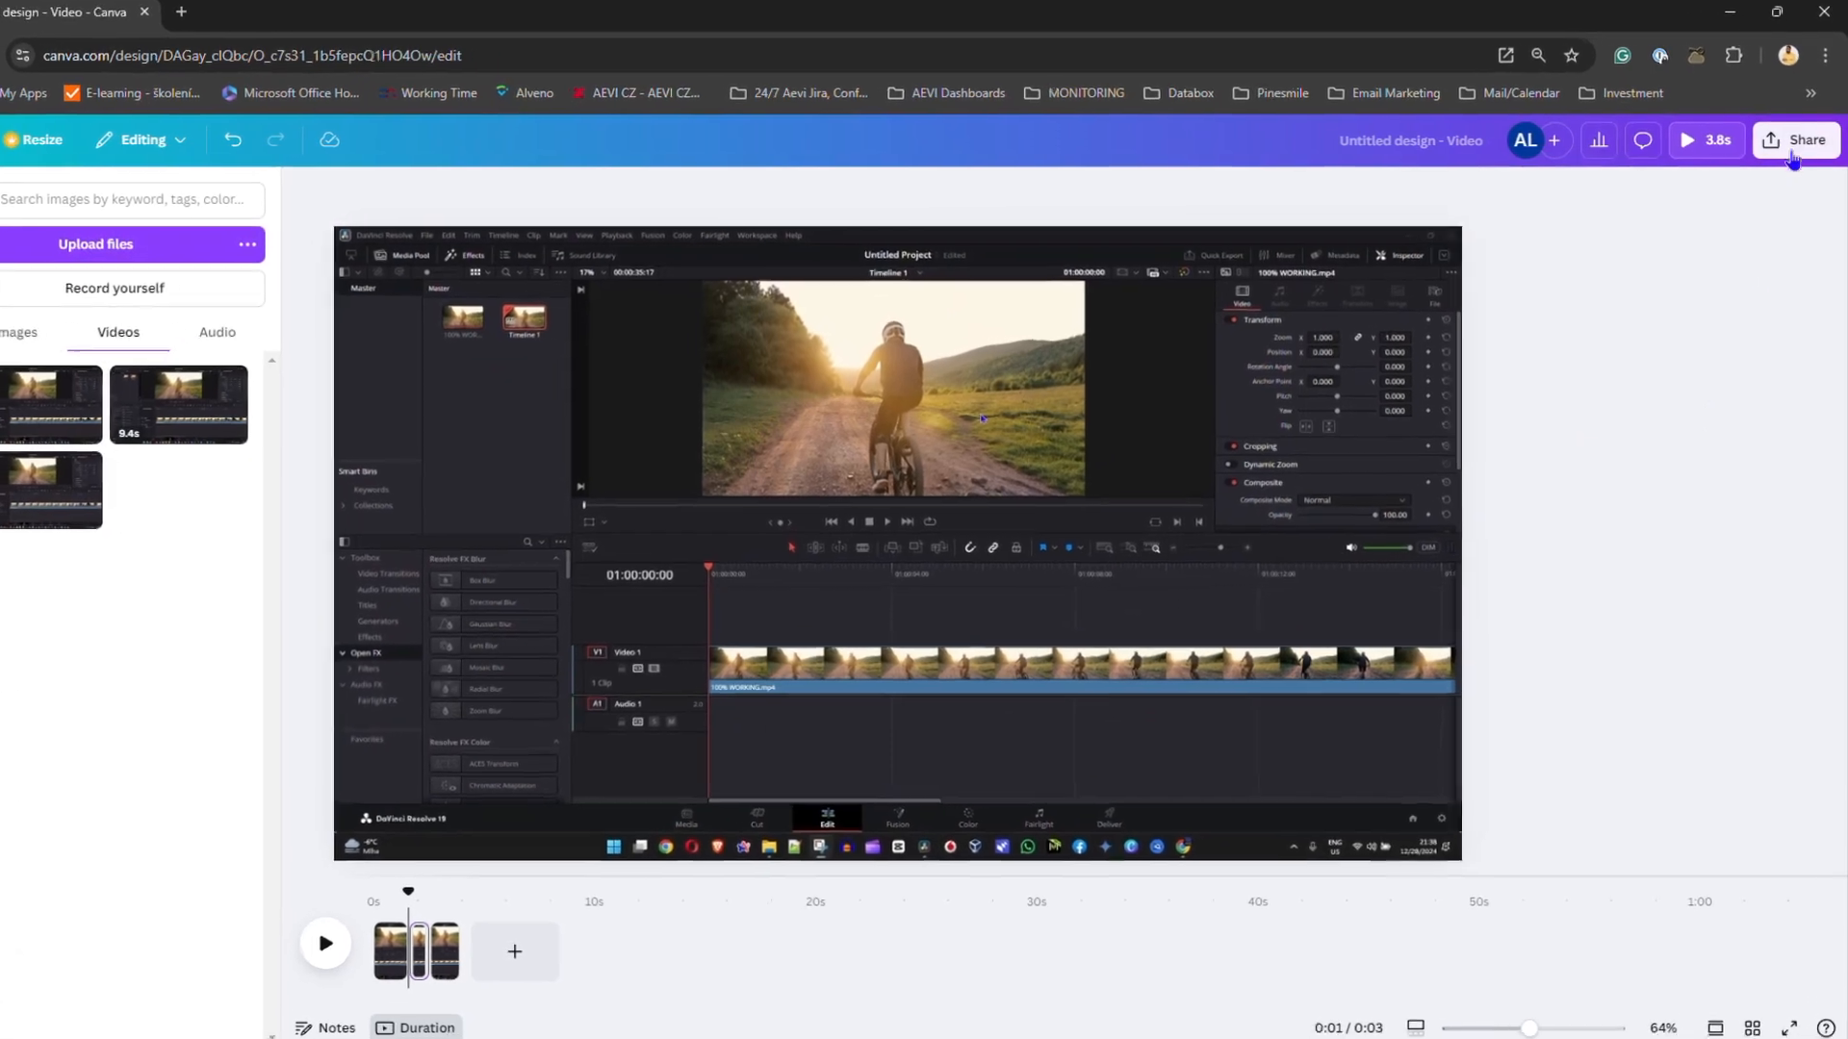
# Open the download settings for the edited video design.
pyautogui.click(1792, 149)
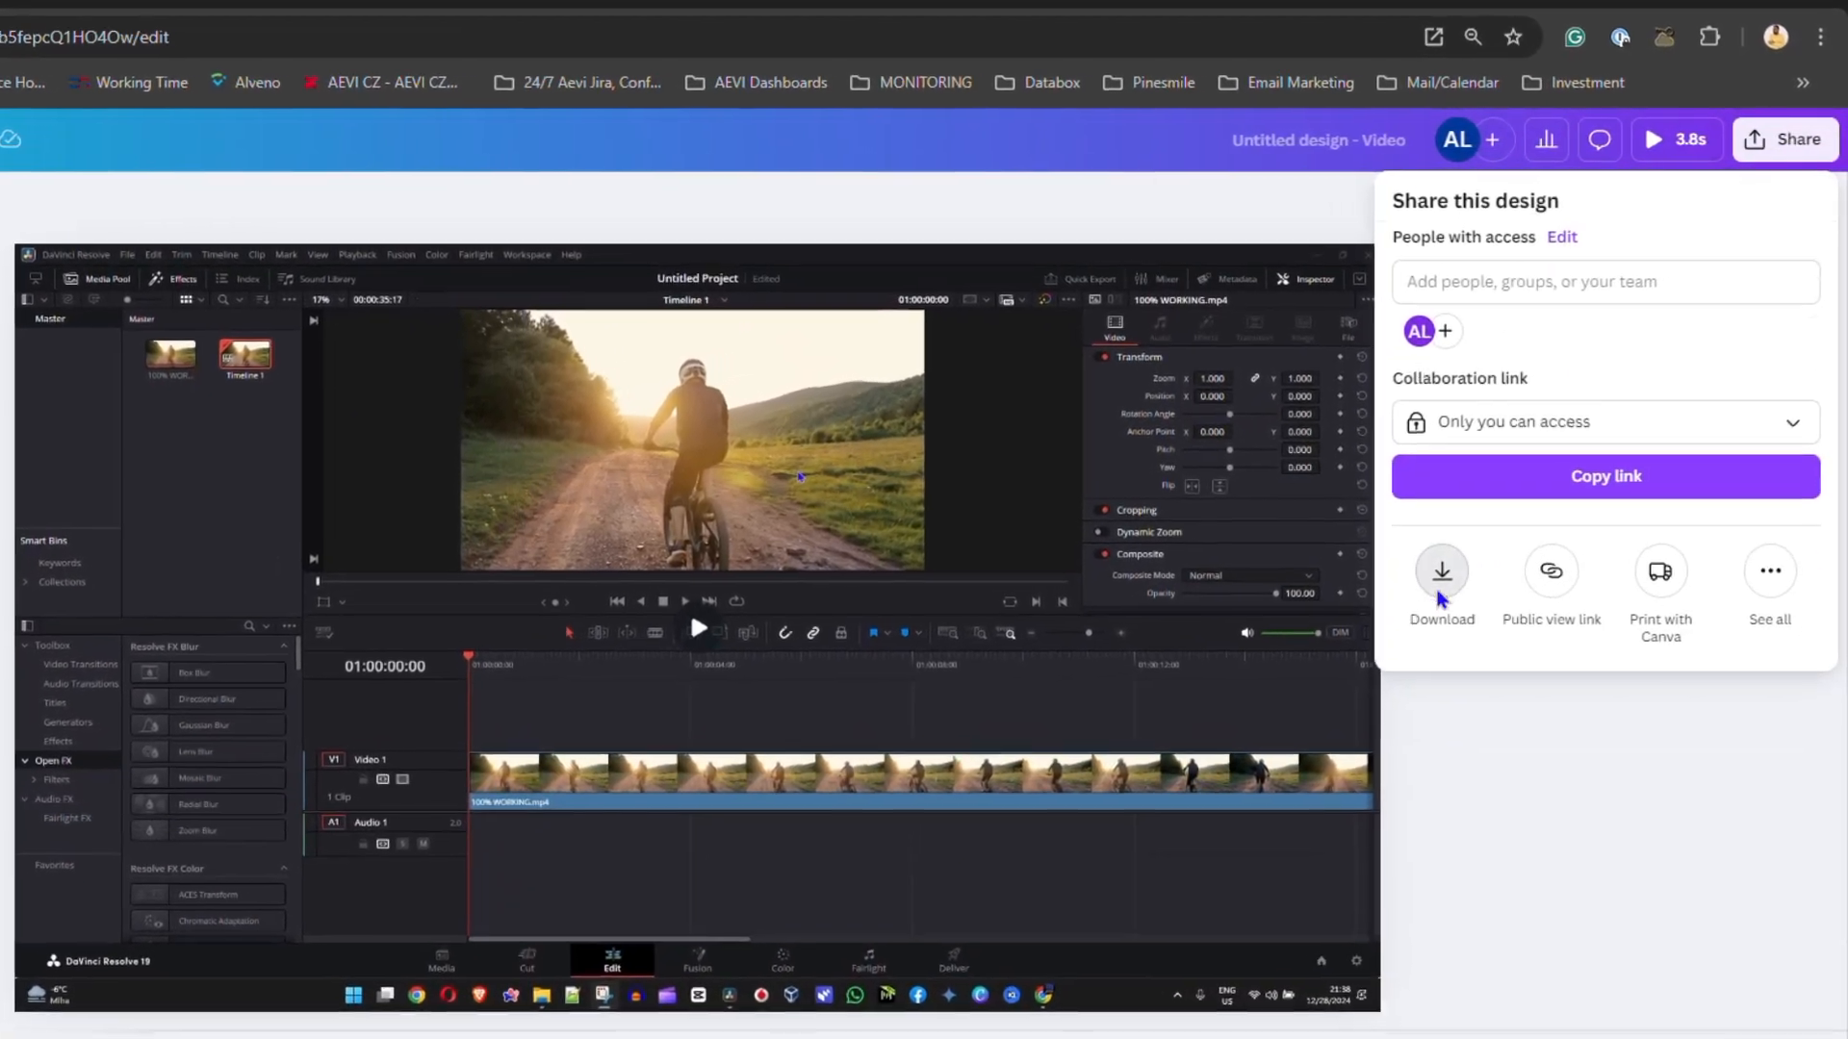
pyautogui.click(1441, 592)
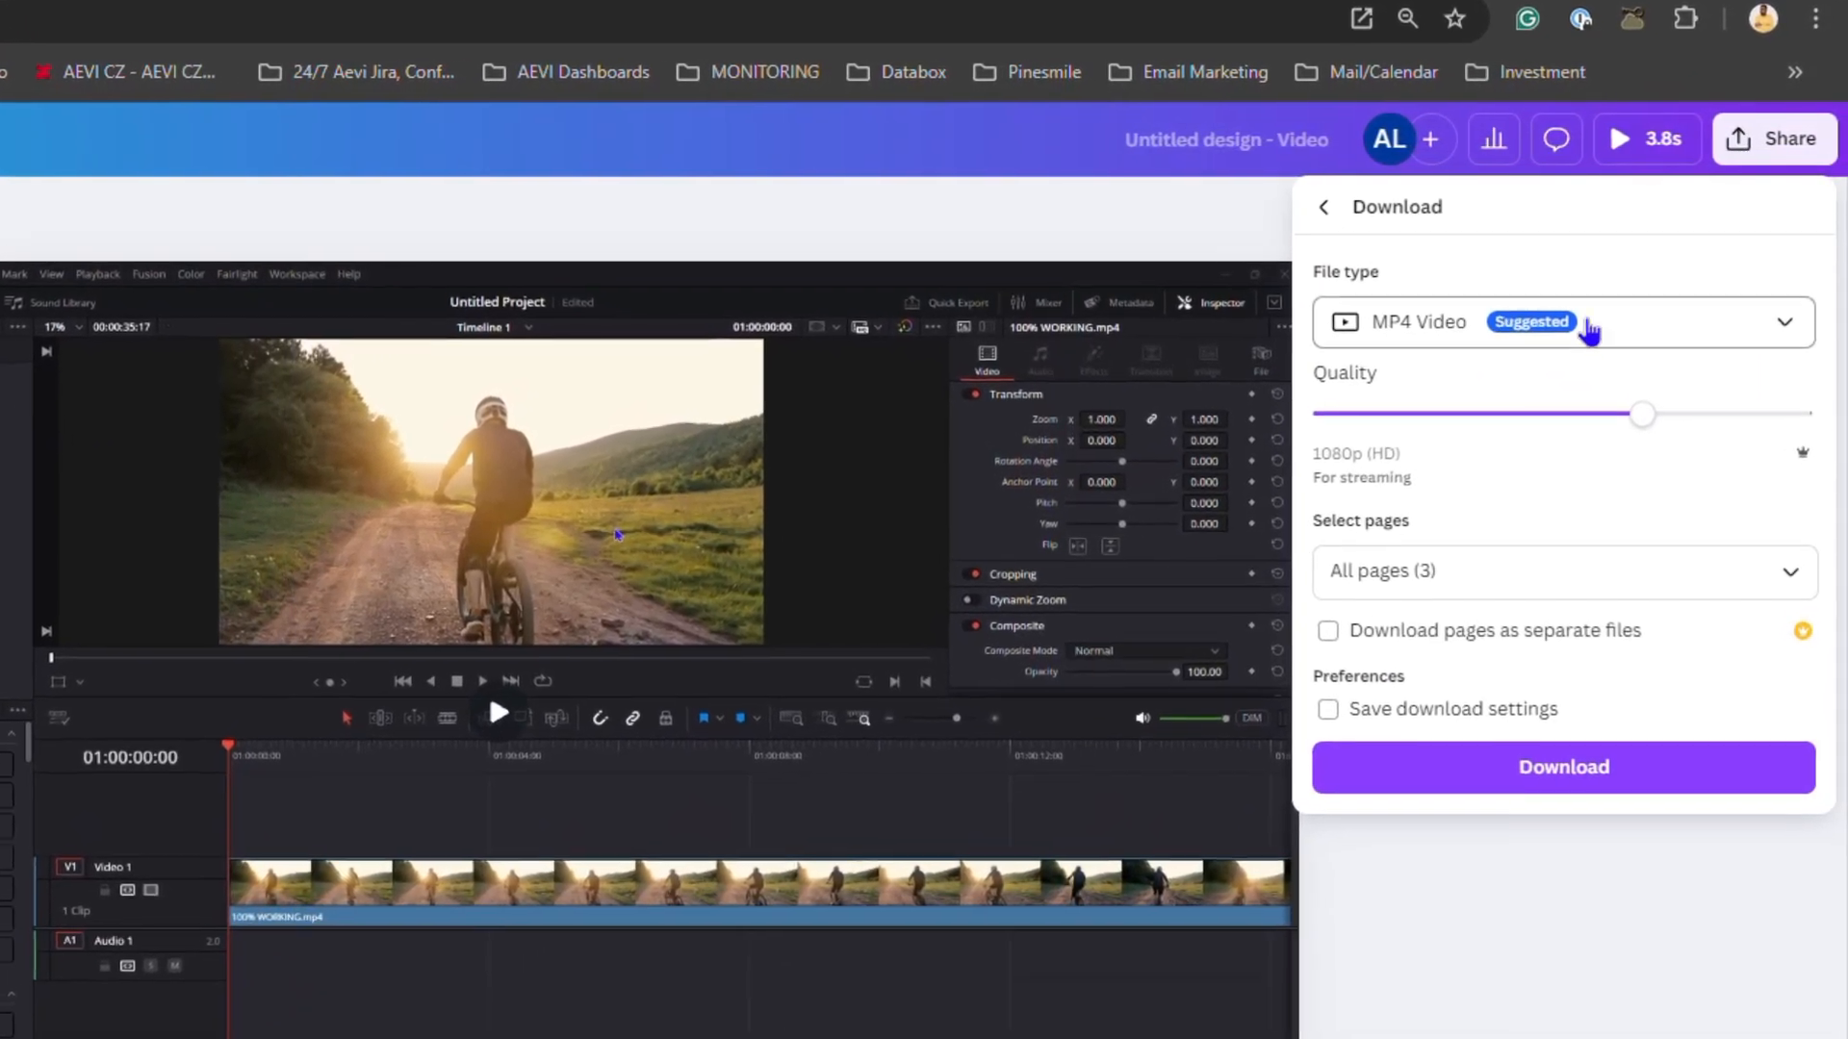